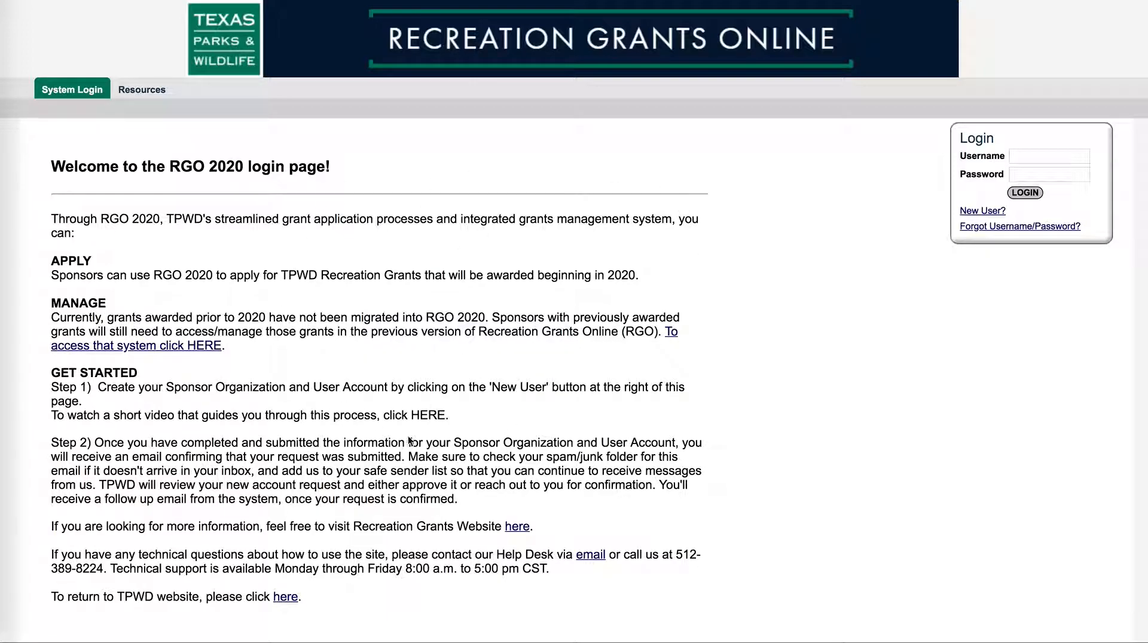
Sign in with the saved sponsor administrator login from the browser's autofill
click(1039, 155)
click(1050, 188)
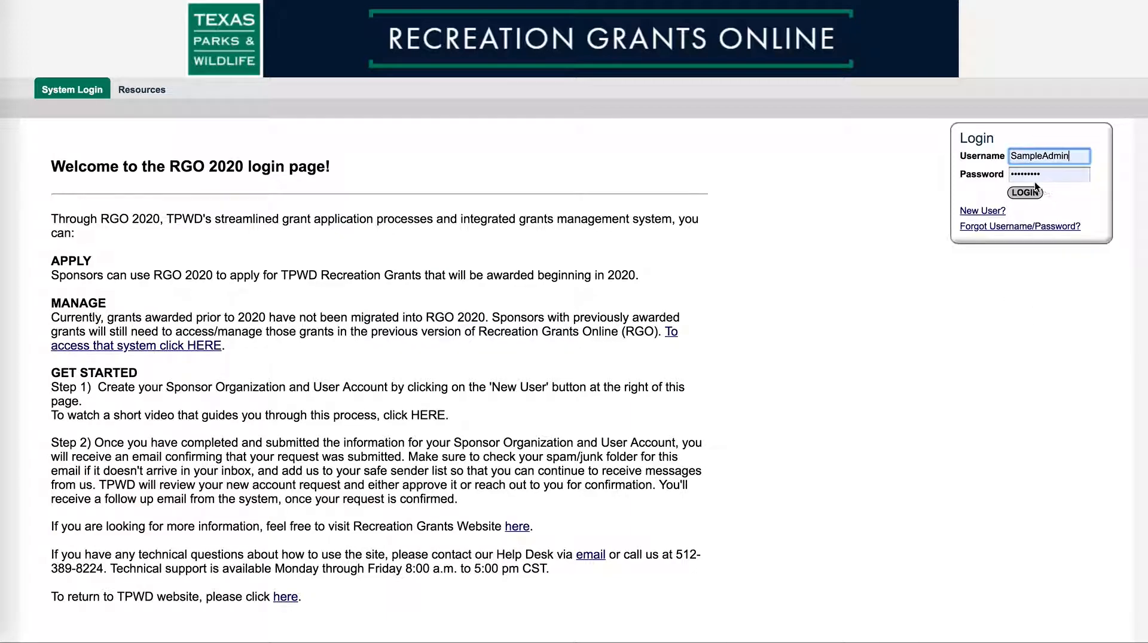
click(1026, 193)
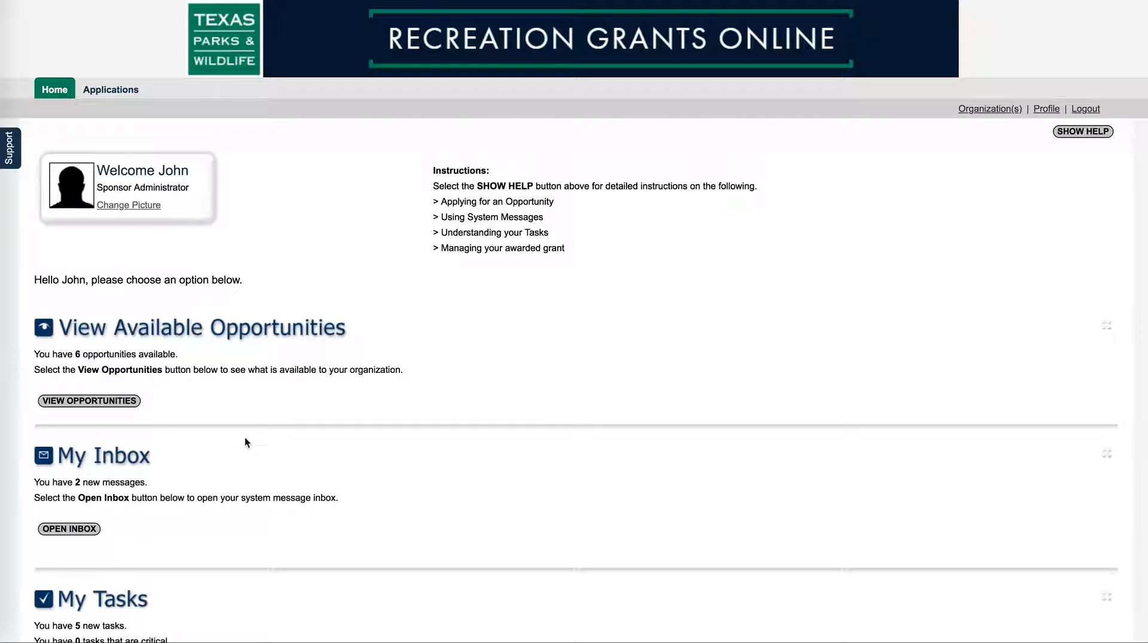
drag(98, 186, 189, 188)
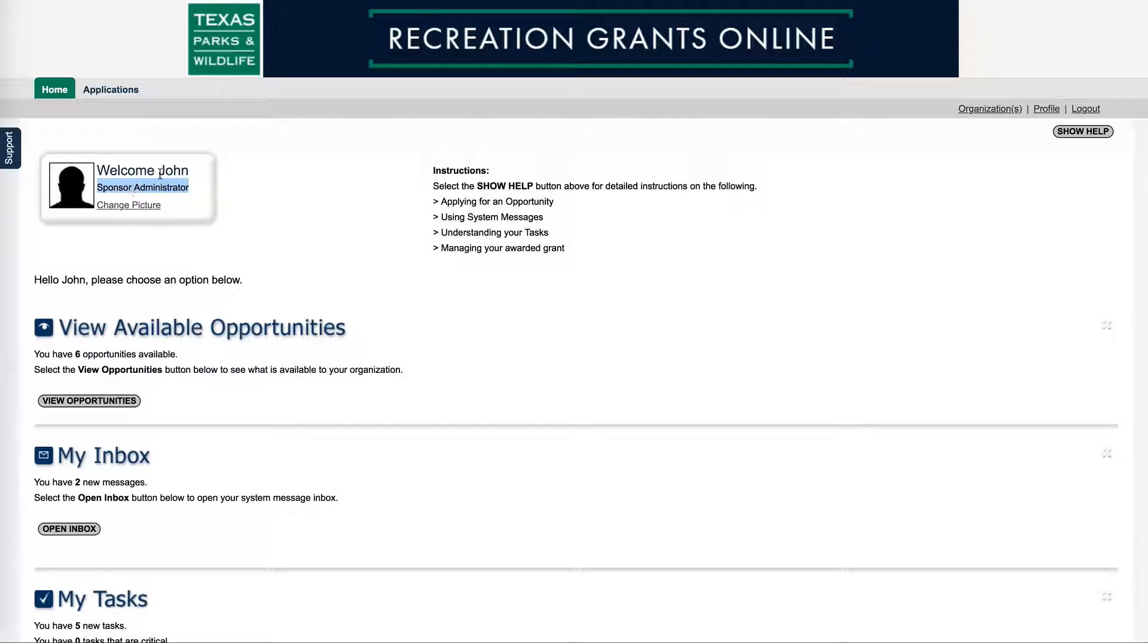
click(219, 245)
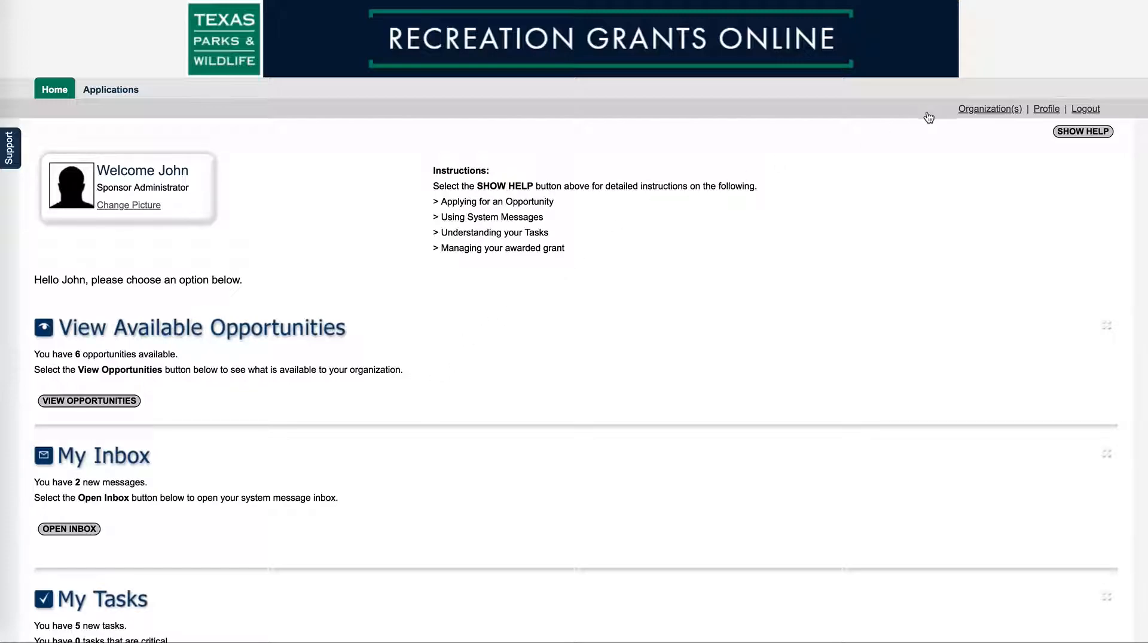
click(982, 110)
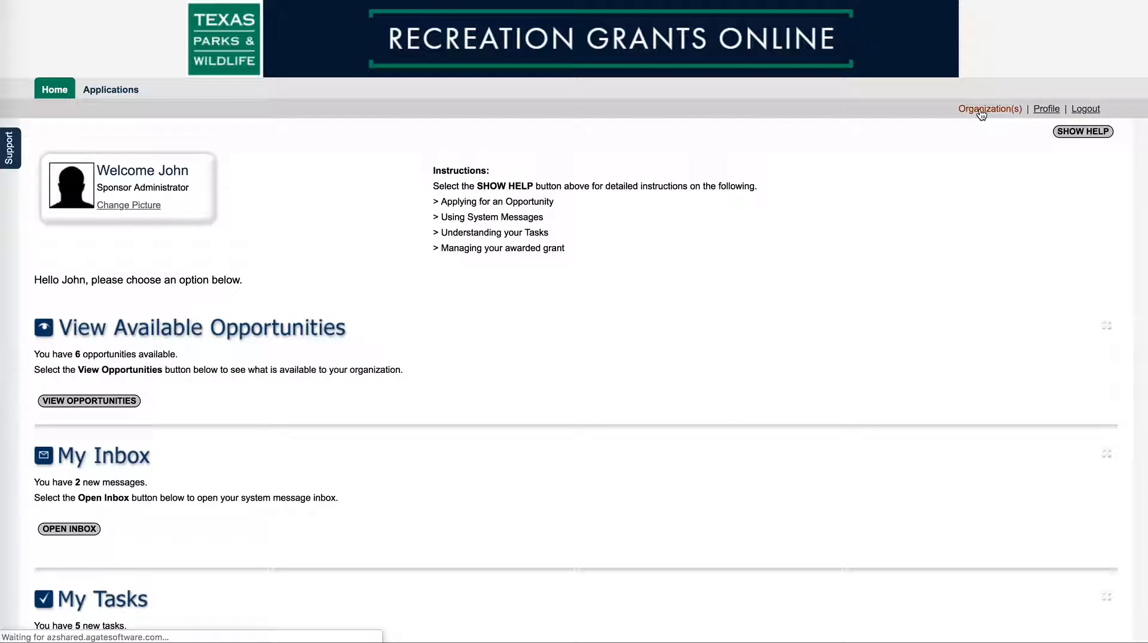
Scroll through the Sample Sponsor Organization form to review its address, tax and contact details
scroll(823, 250, down, 2)
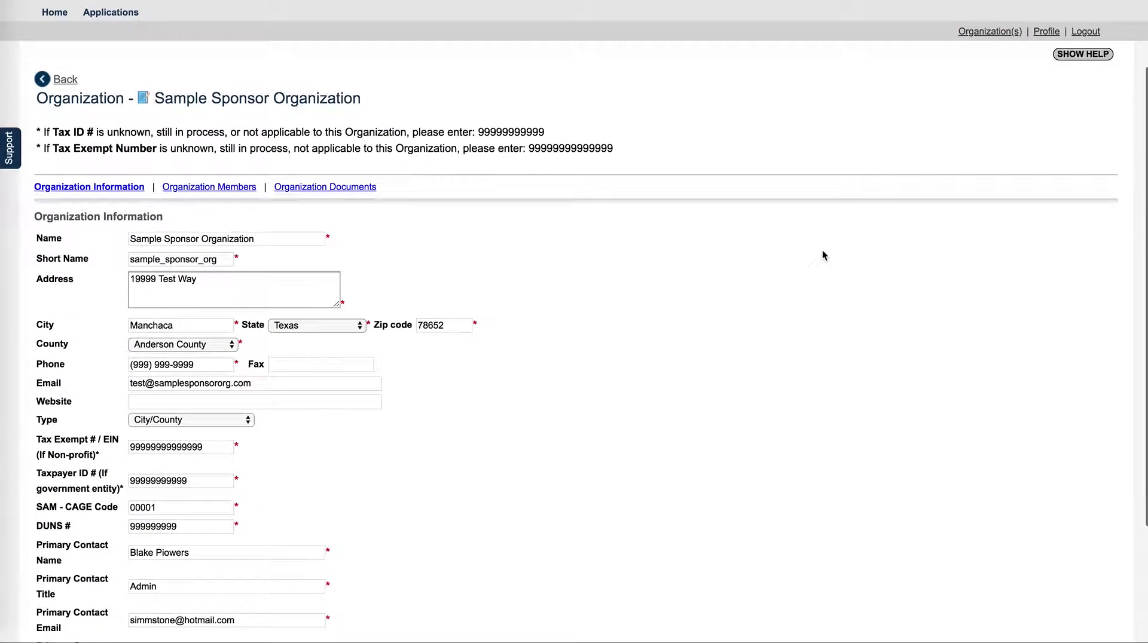
scroll(187, 446, down, 1)
scroll(187, 445, down, 1)
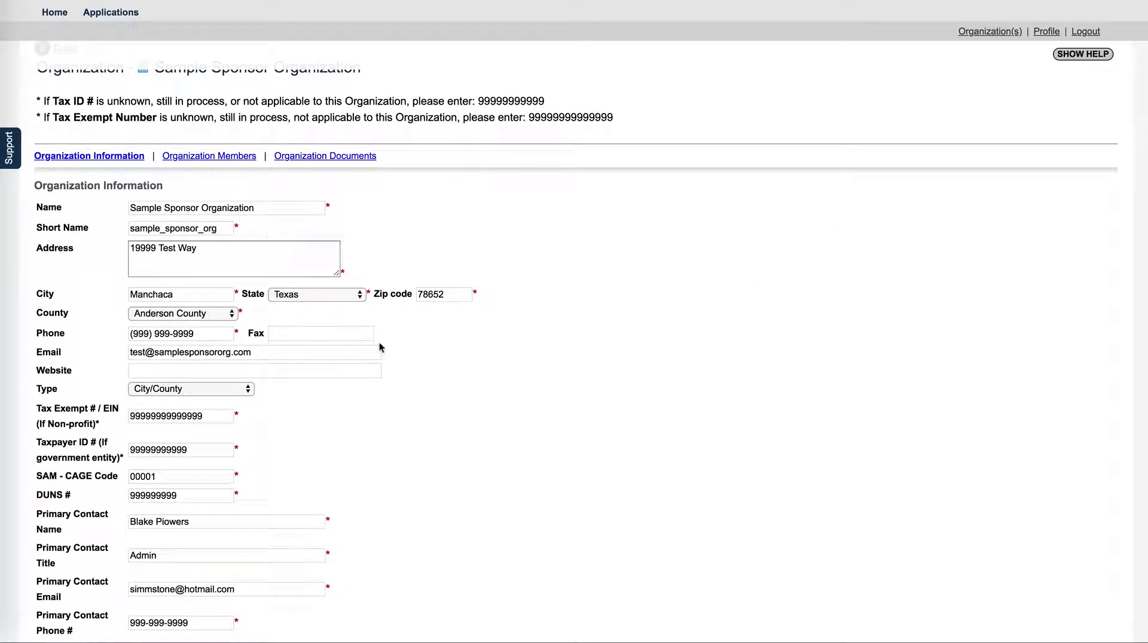
scroll(380, 347, down, 1)
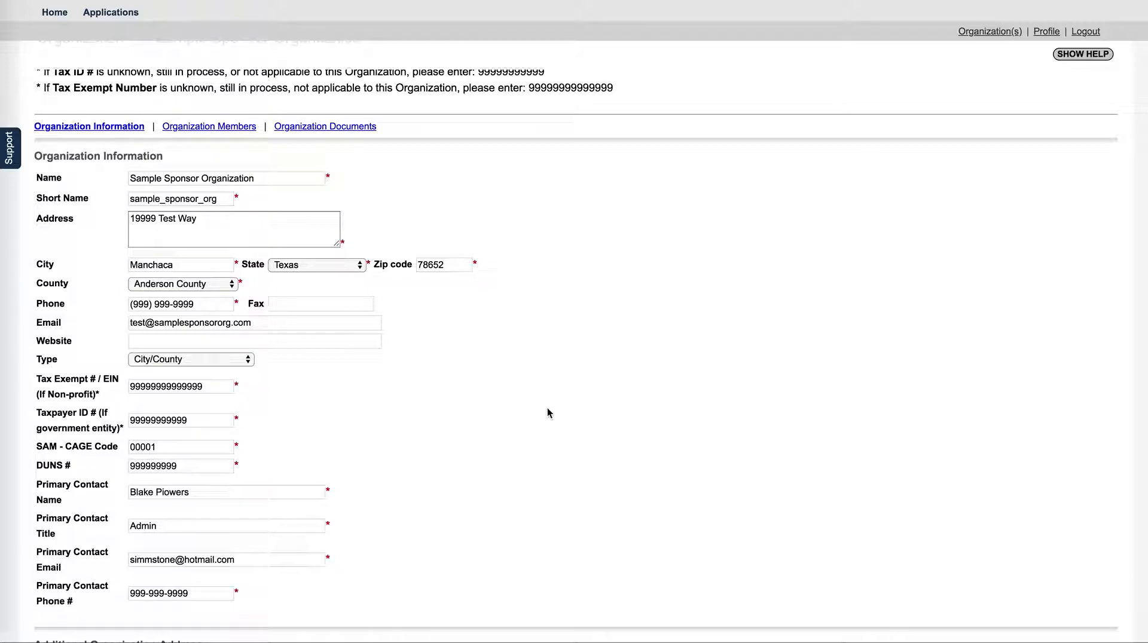
scroll(559, 394, up, 1)
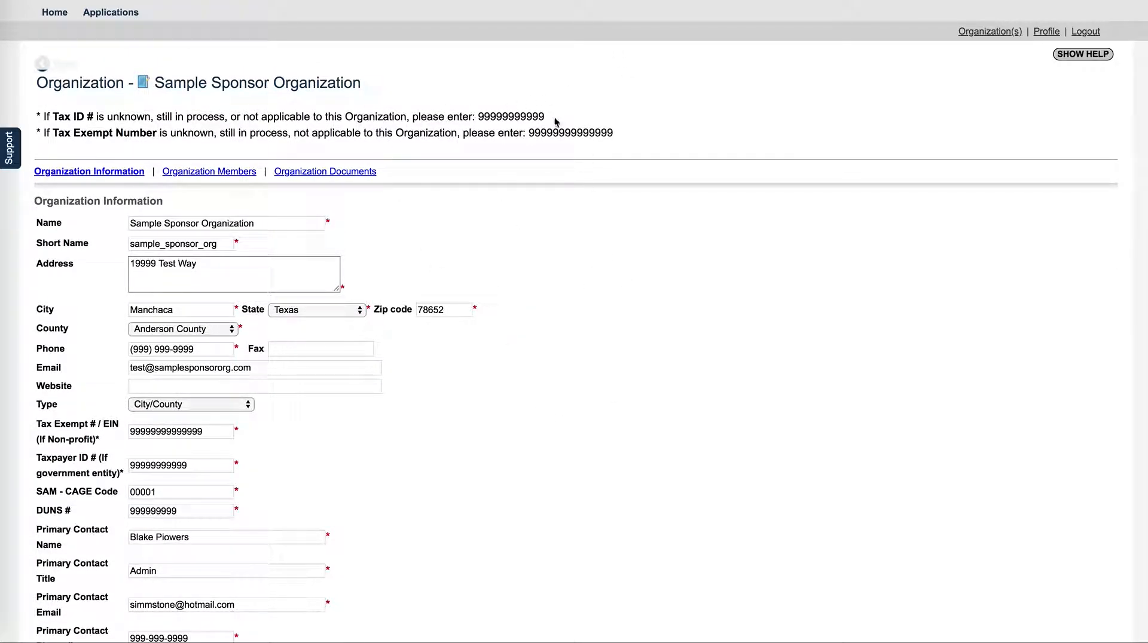
scroll(525, 468, down, 2)
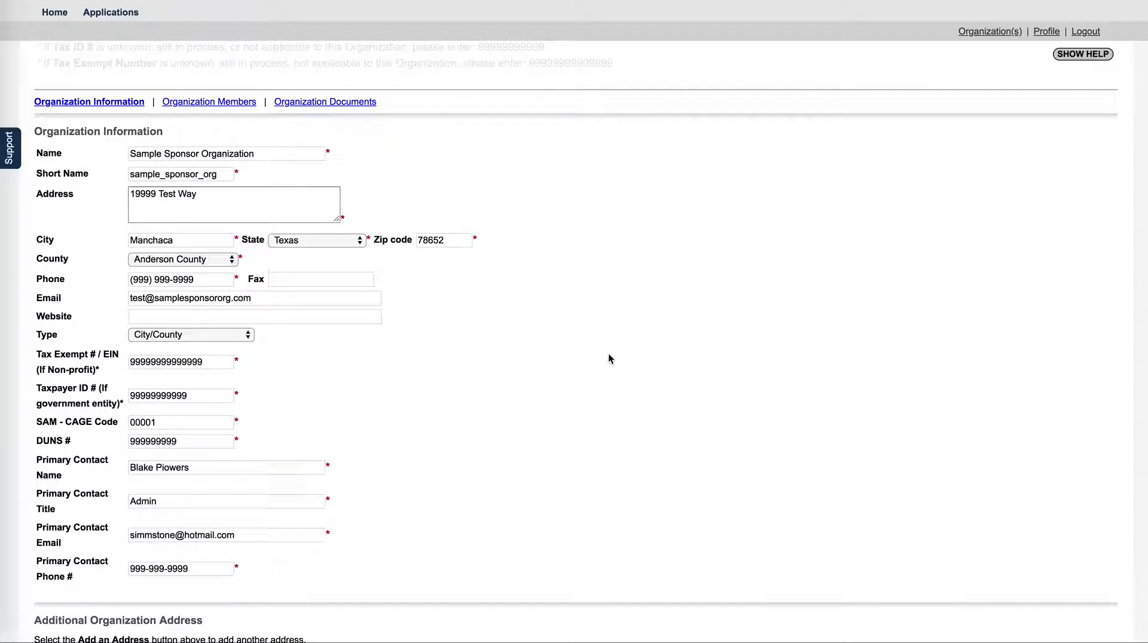
scroll(658, 335, up, 3)
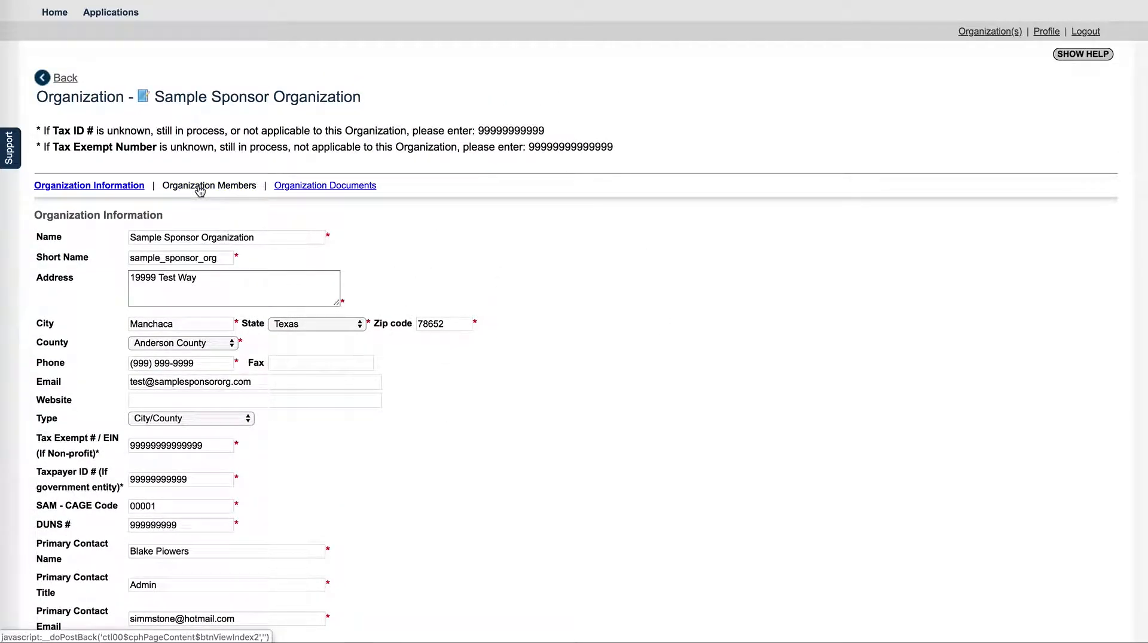
In Organization Members, make the 8/30/2019 member a Sponsor Viewer and save the list
click(200, 188)
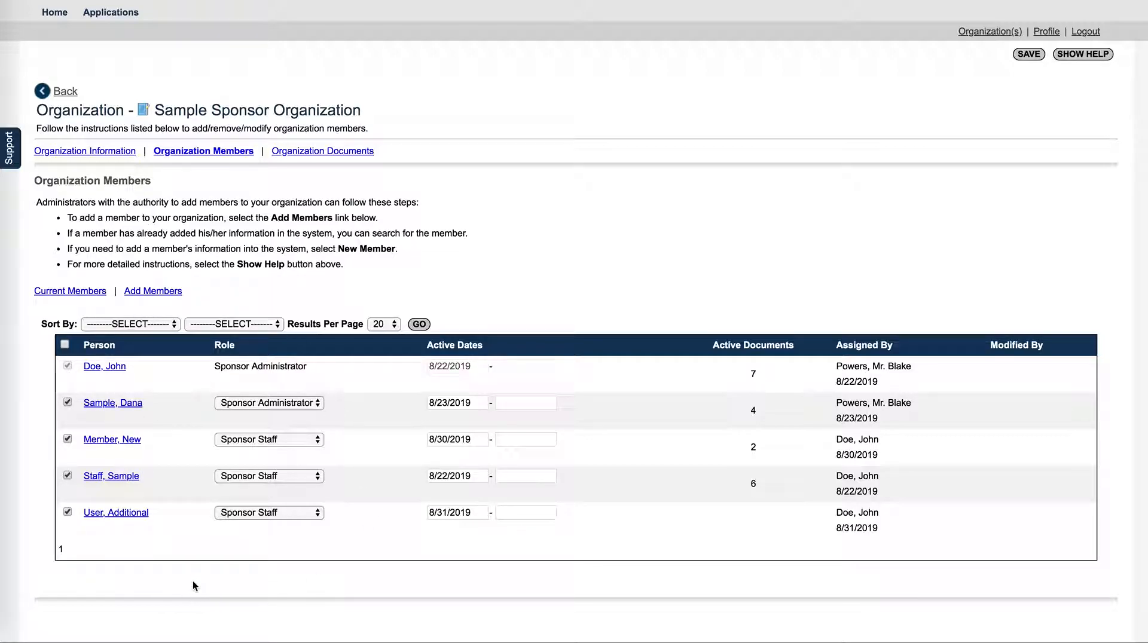
click(316, 406)
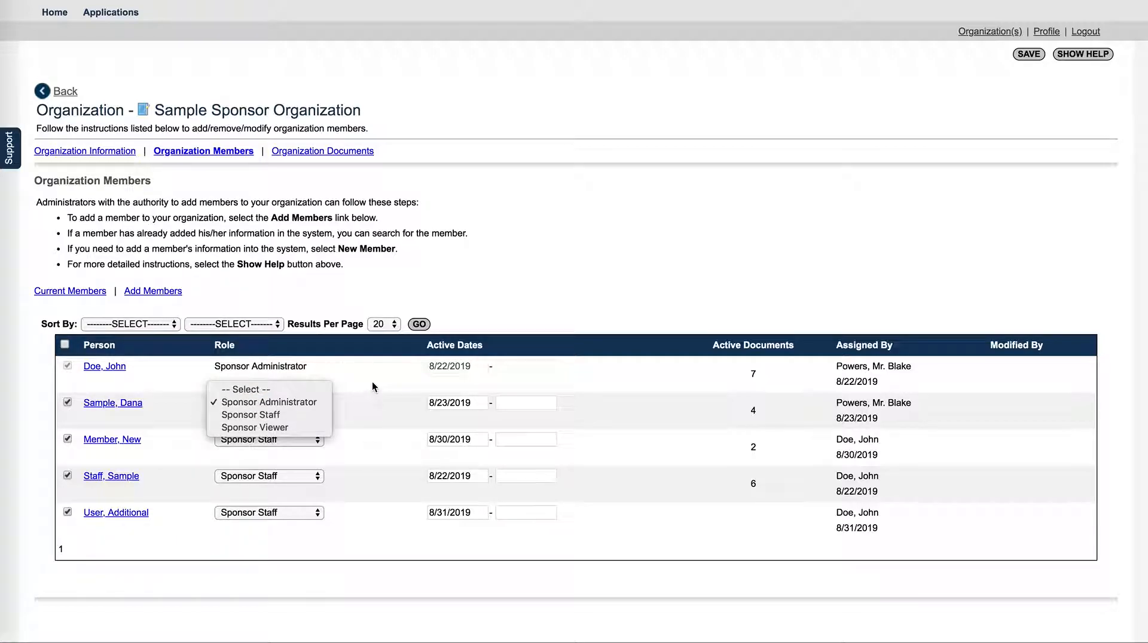
click(372, 387)
click(322, 440)
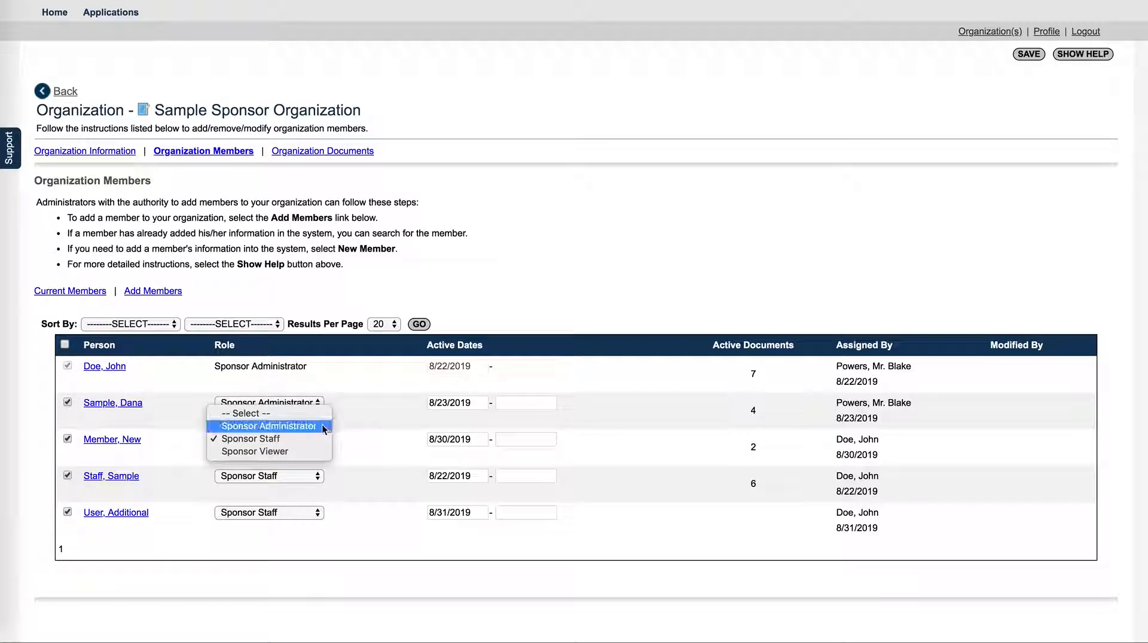
click(288, 454)
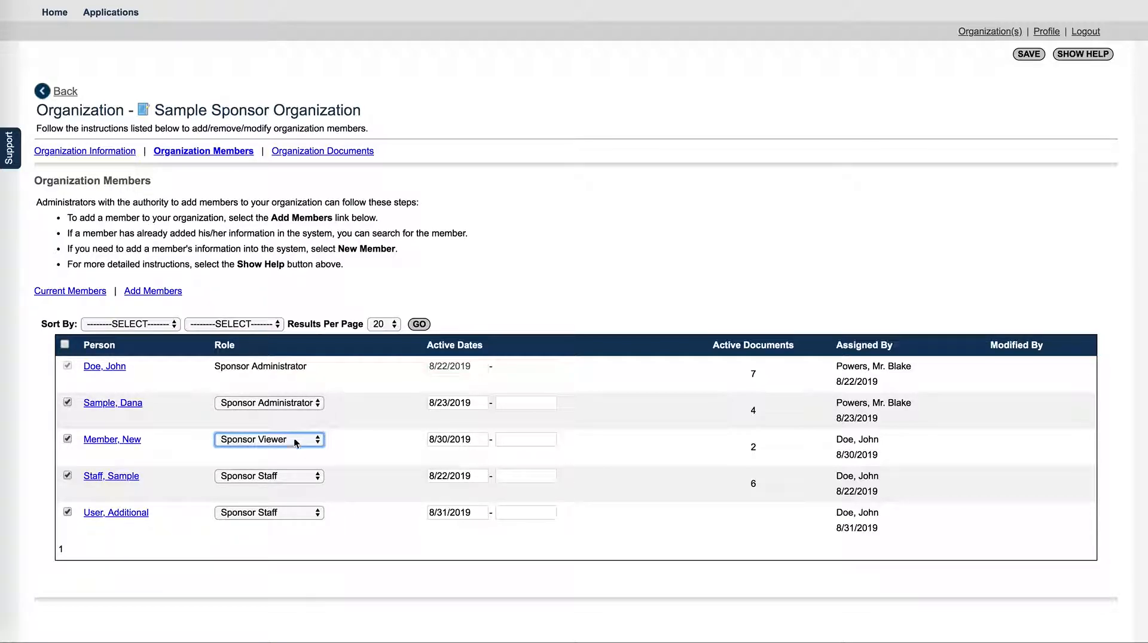
click(1028, 56)
scroll(778, 238, down, 5)
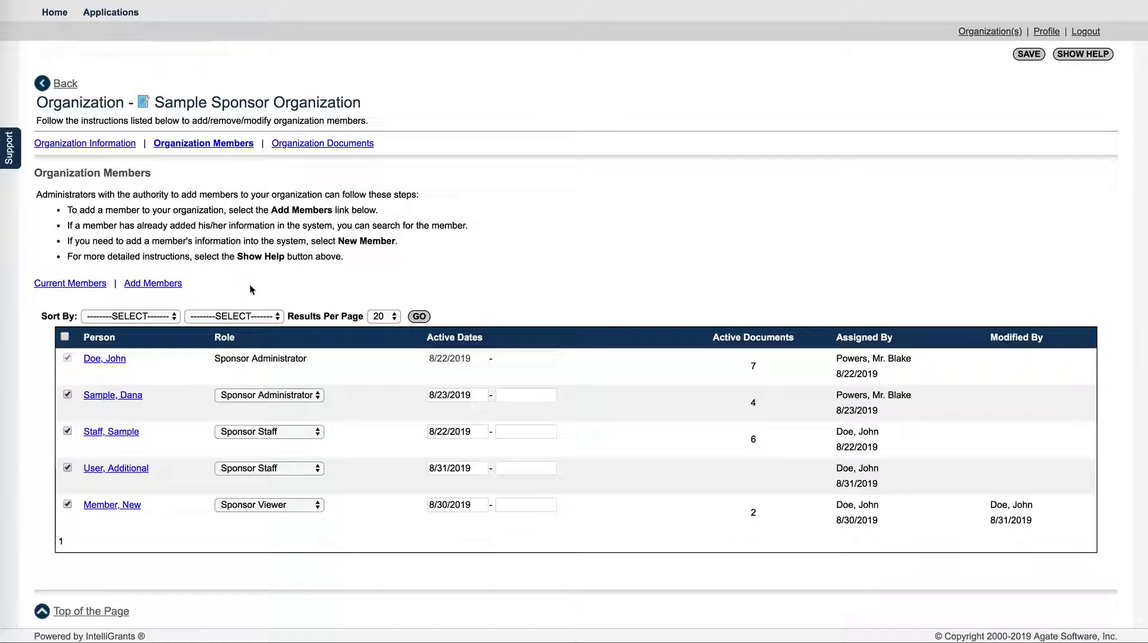
scroll(436, 417, up, 2)
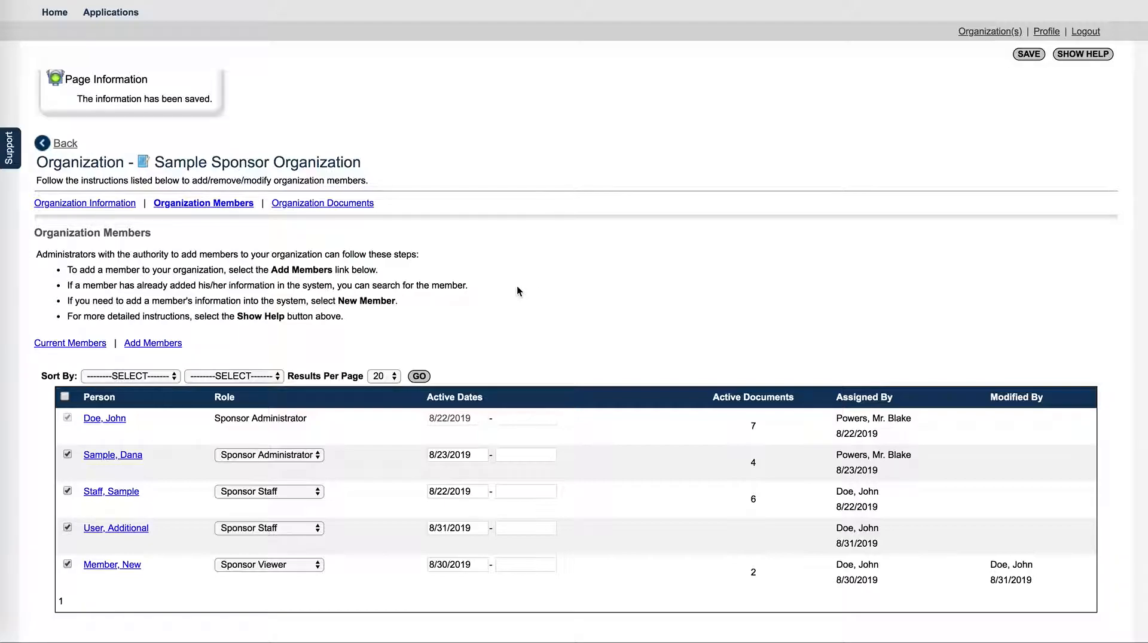
Open the Add Members page from the link above the member table
click(159, 344)
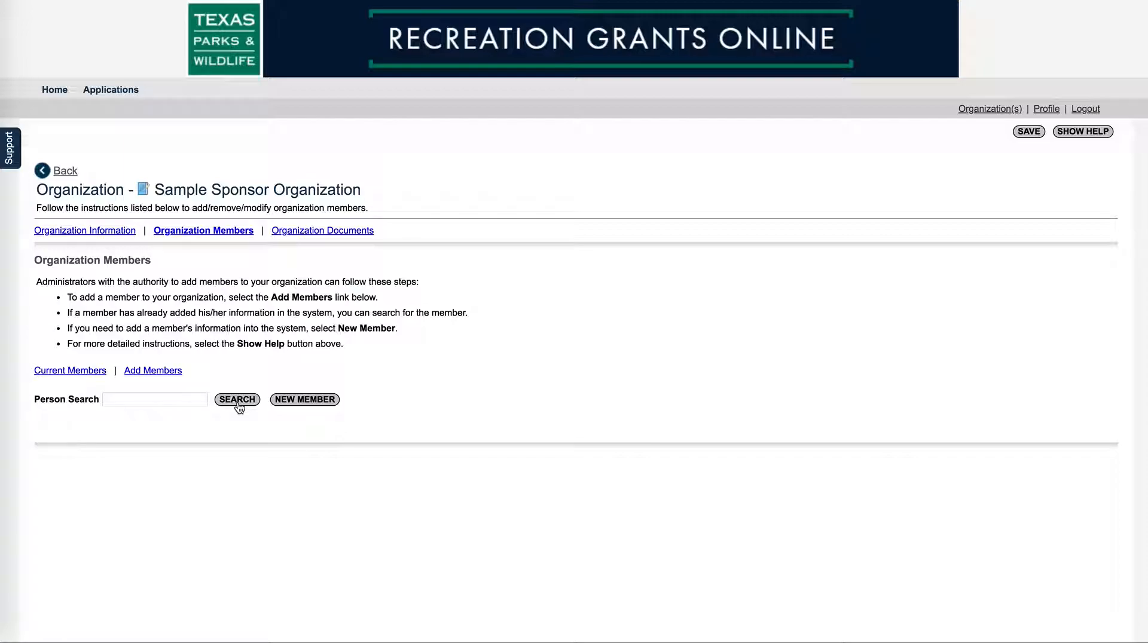
Start a new member record and clear the prefilled username and password fields
click(298, 404)
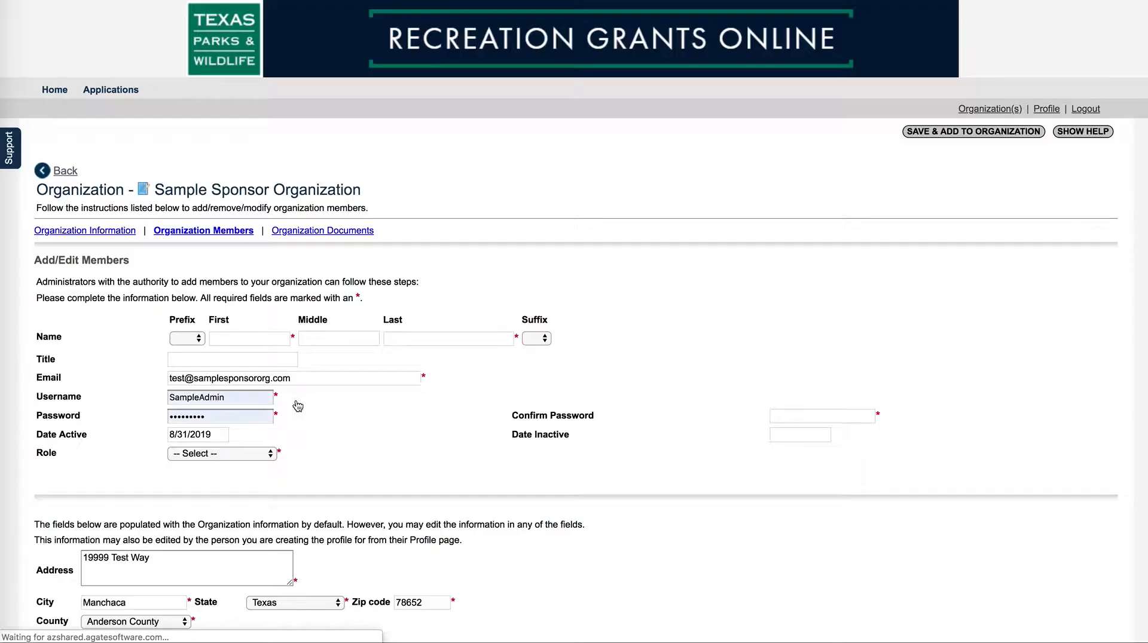
scroll(371, 427, down, 2)
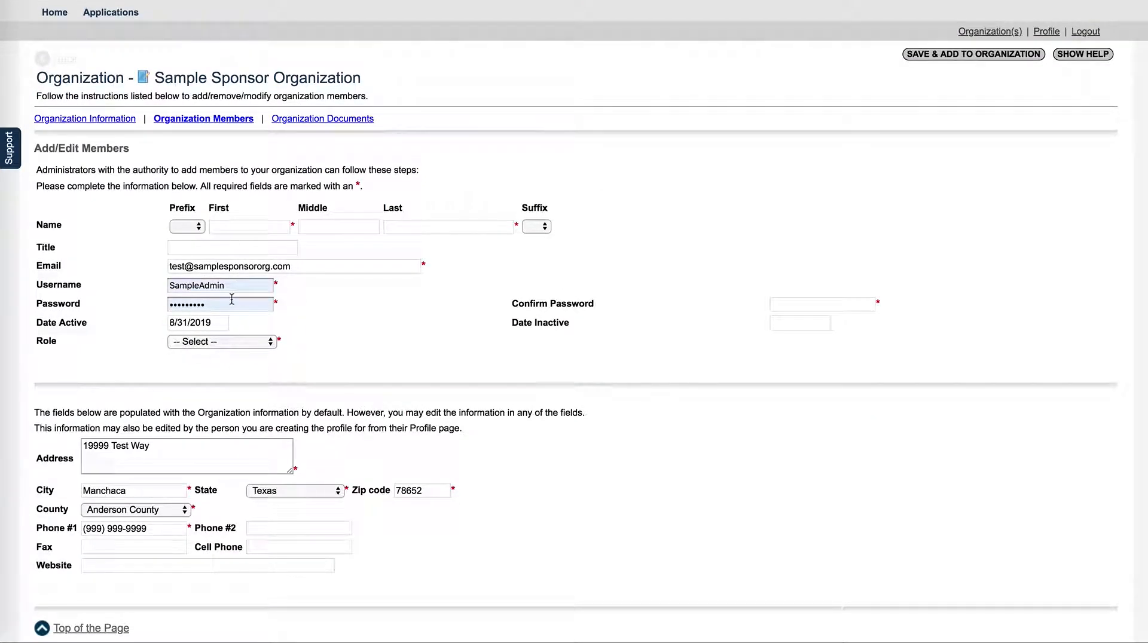
click(186, 302)
click(181, 287)
key(ctrl+a)
key(BackSpace)
click(398, 312)
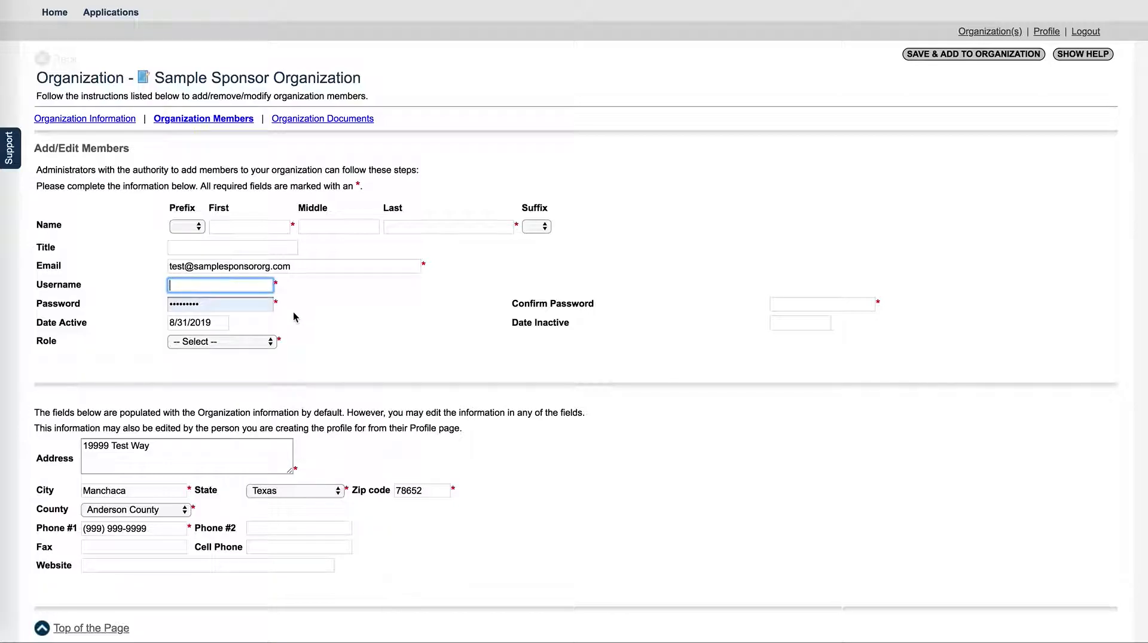
double_click(170, 305)
key(BackSpace)
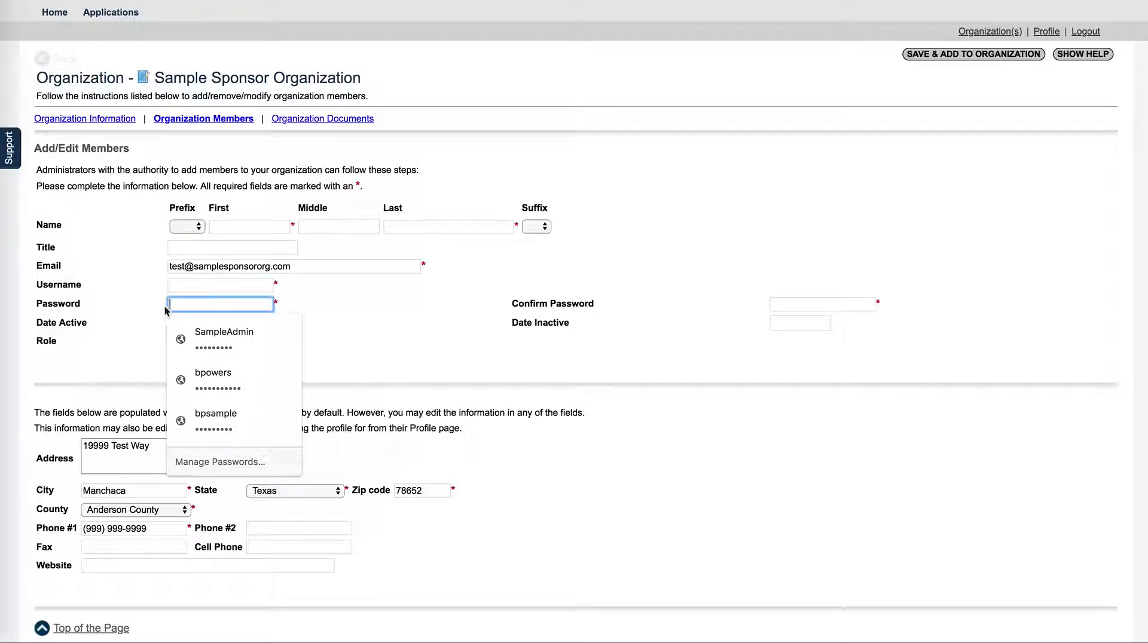
Enter the new member's first and last name and edit the e-mail address
click(255, 225)
text(NEewest)
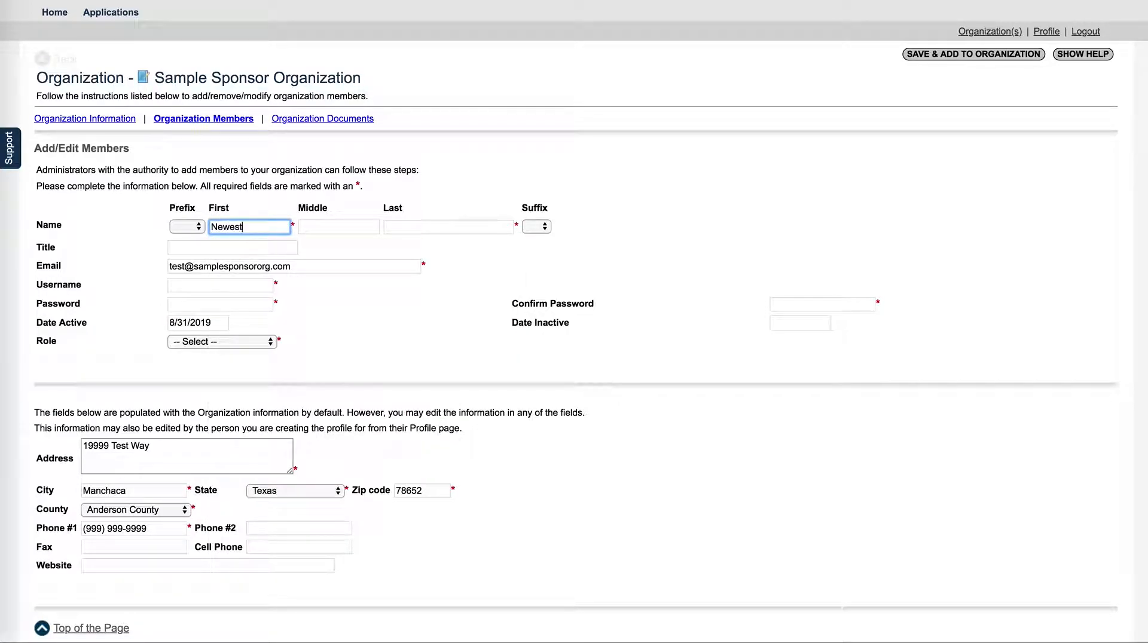
click(417, 225)
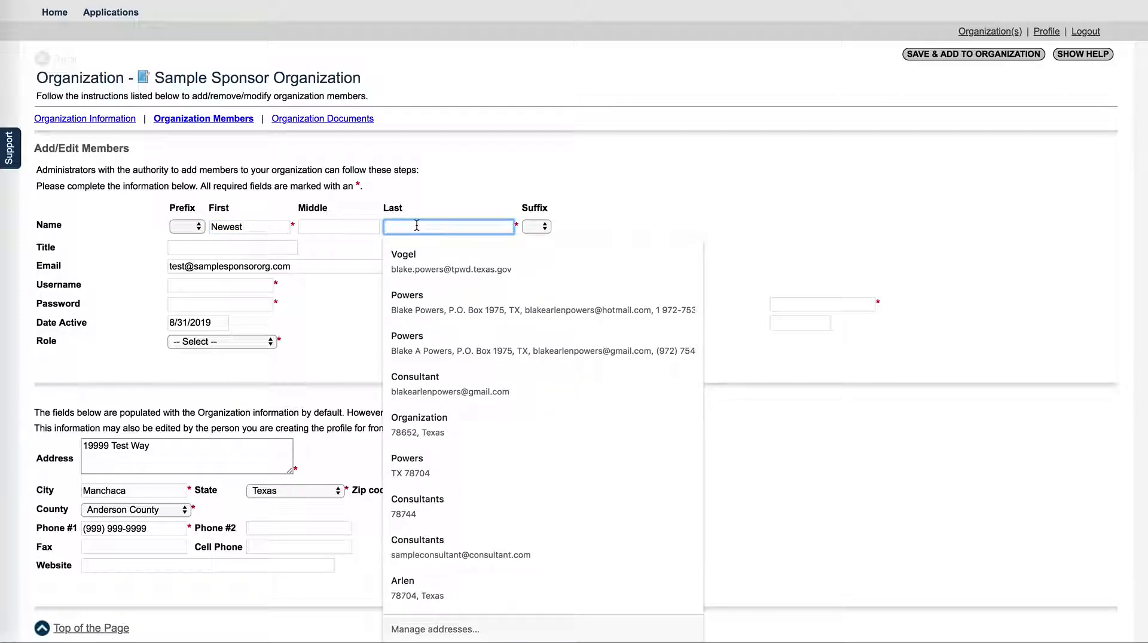
text(Member)
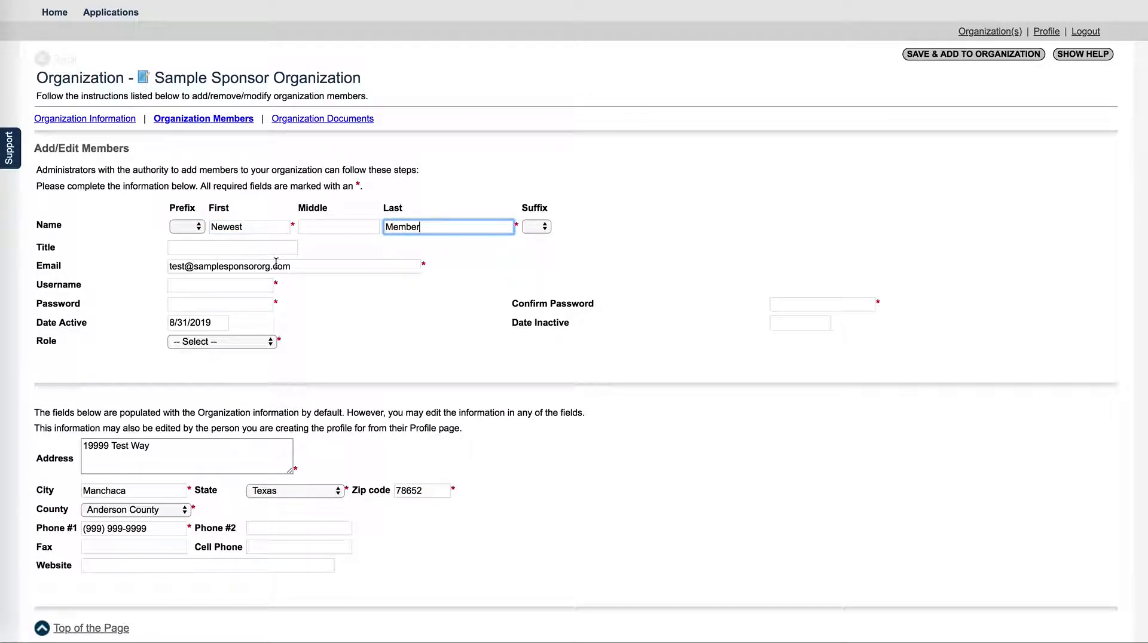
double_click(182, 266)
text(newestmember)
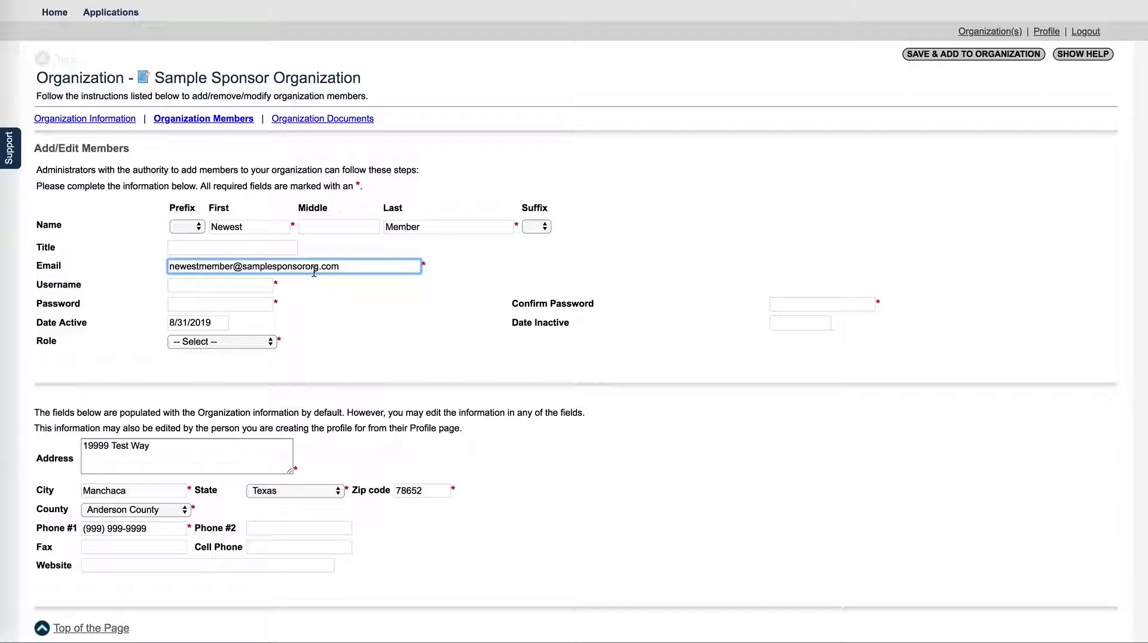
drag(341, 267, 235, 265)
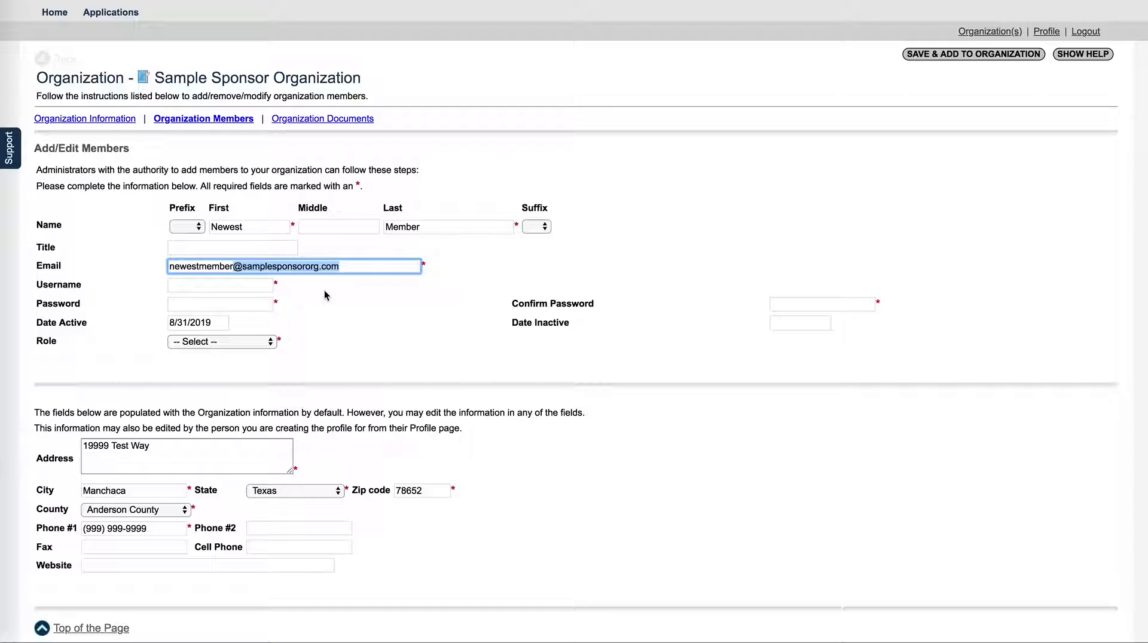
Fill in the new member's username, password and password confirmation
click(206, 288)
text(newestmember)
click(205, 302)
text(test)
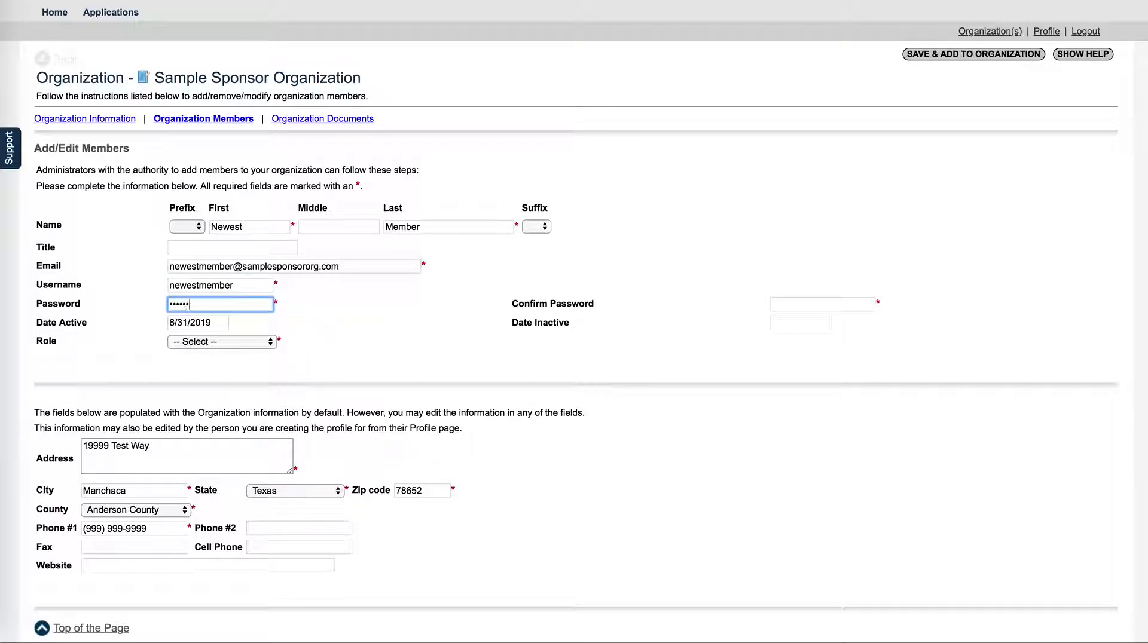
click(800, 304)
text(tes)
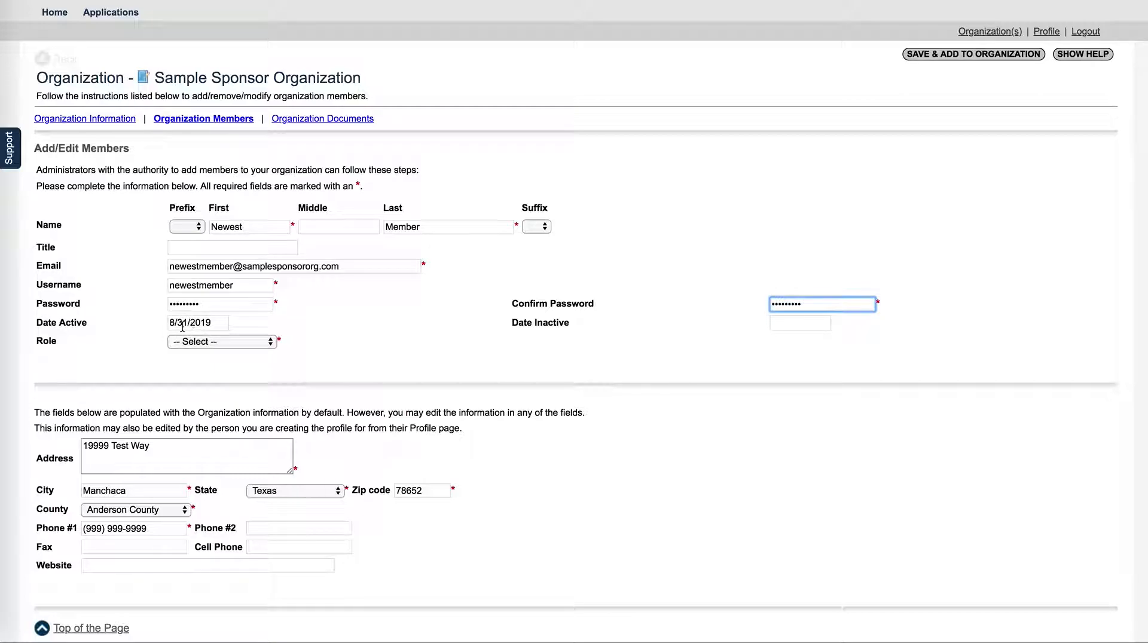
Choose Sponsor Staff in the new member's Role dropdown
click(272, 345)
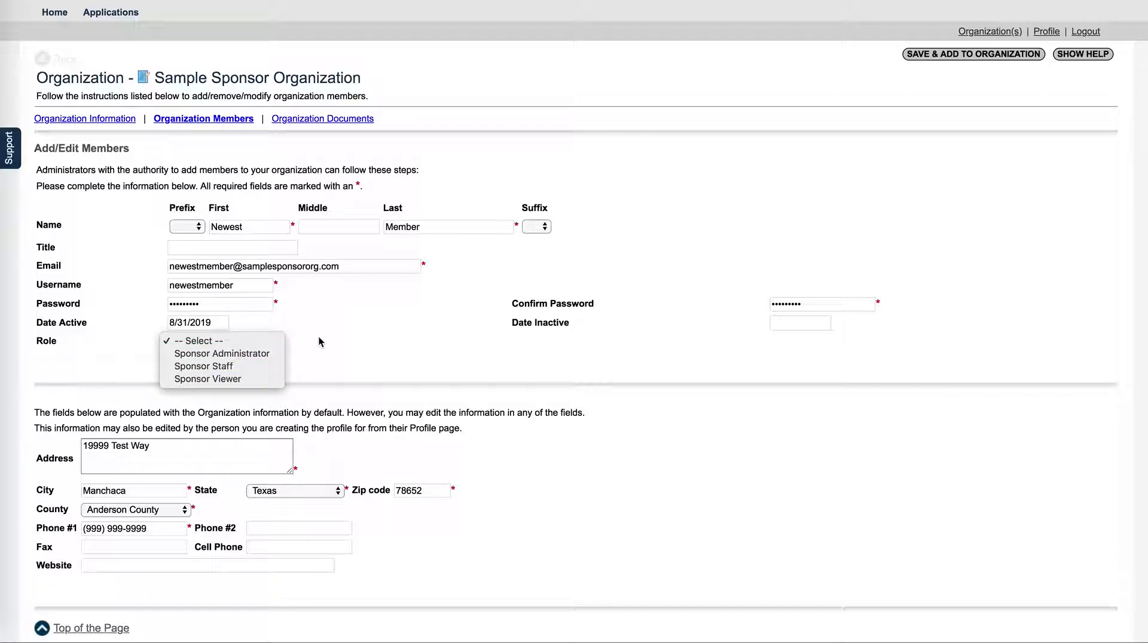
click(237, 372)
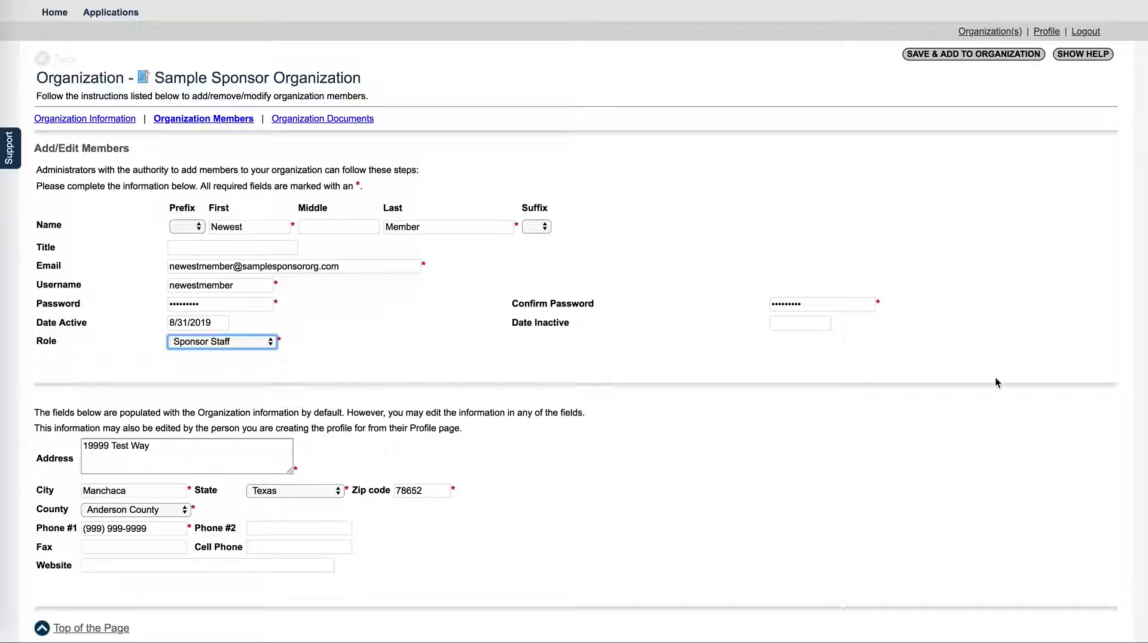
Check the prefilled organization address, then save the new member to the organization
scroll(592, 407, up, 3)
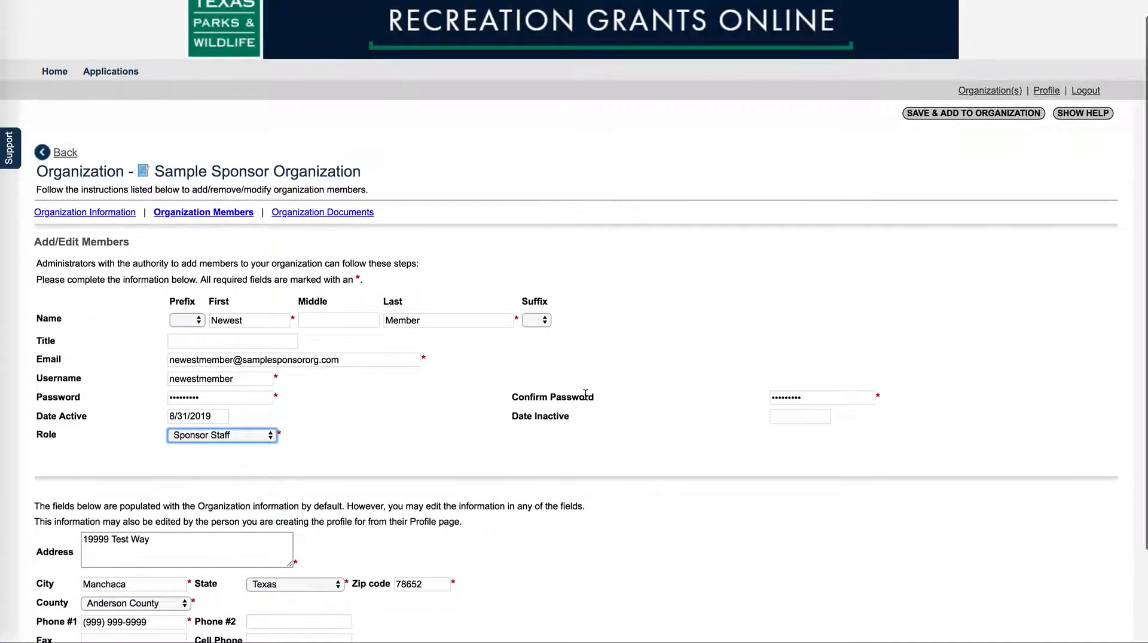
scroll(243, 433, down, 3)
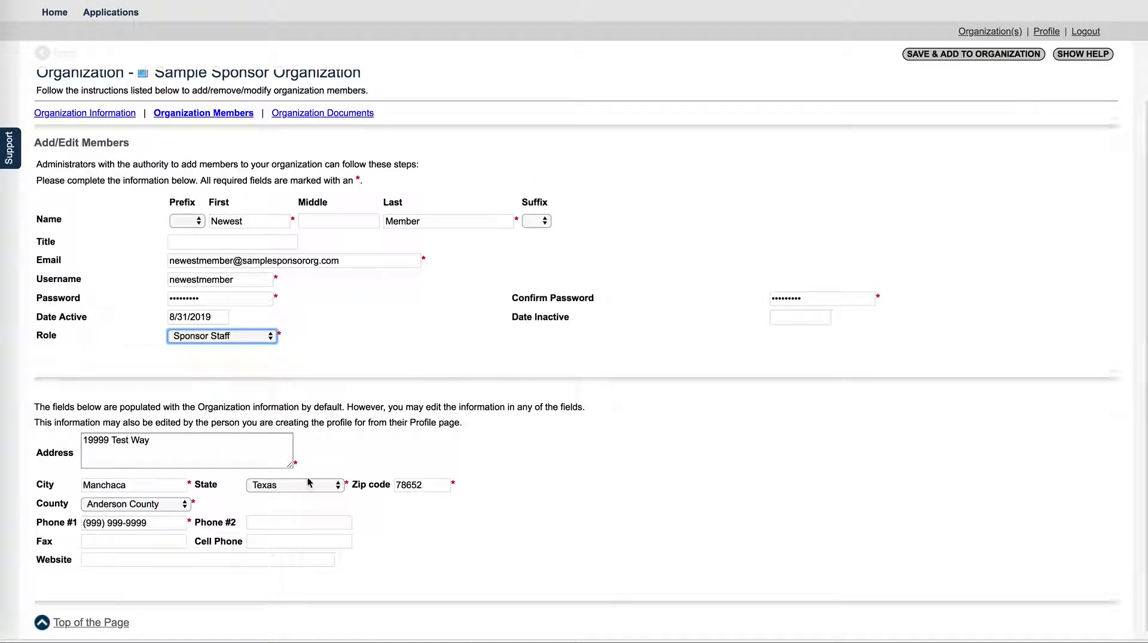
click(159, 443)
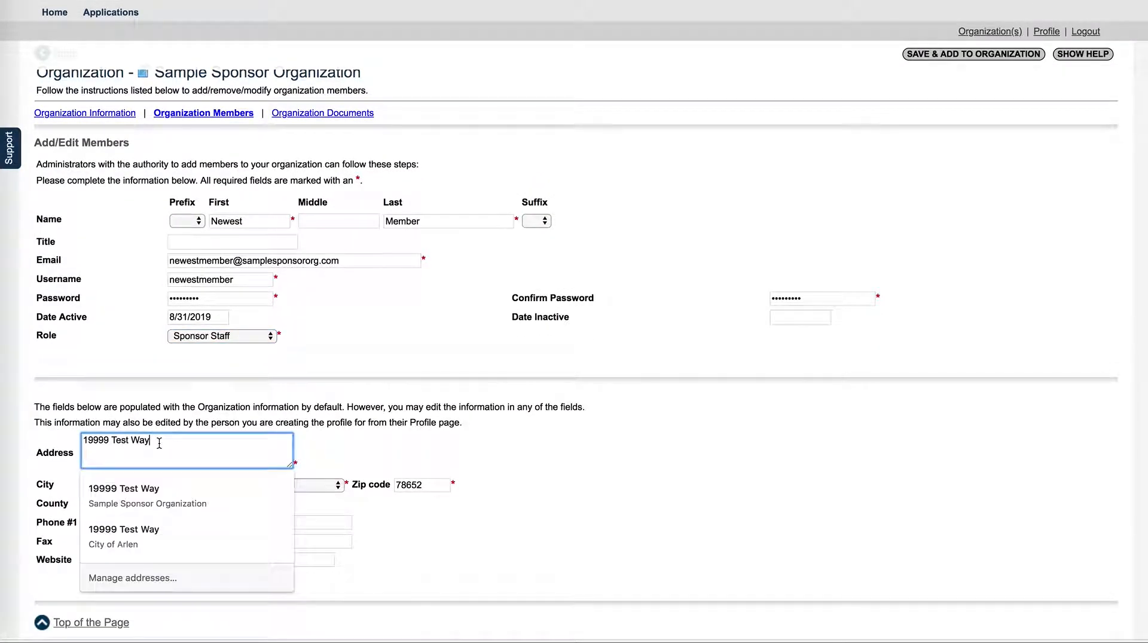
click(372, 315)
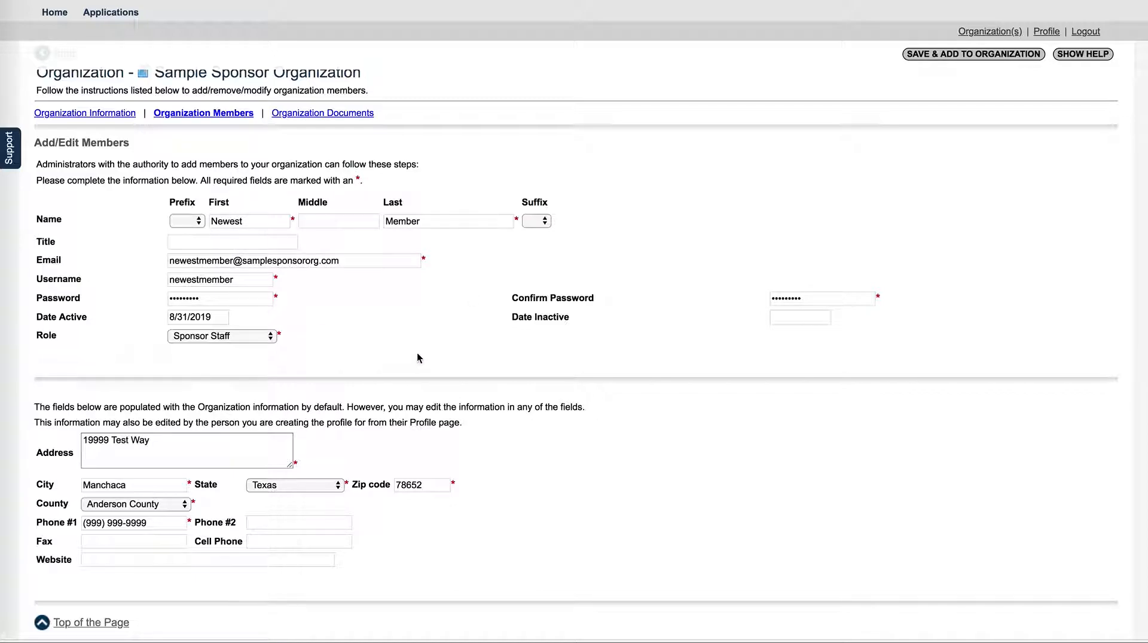
scroll(417, 354, up, 1)
click(931, 60)
click(955, 59)
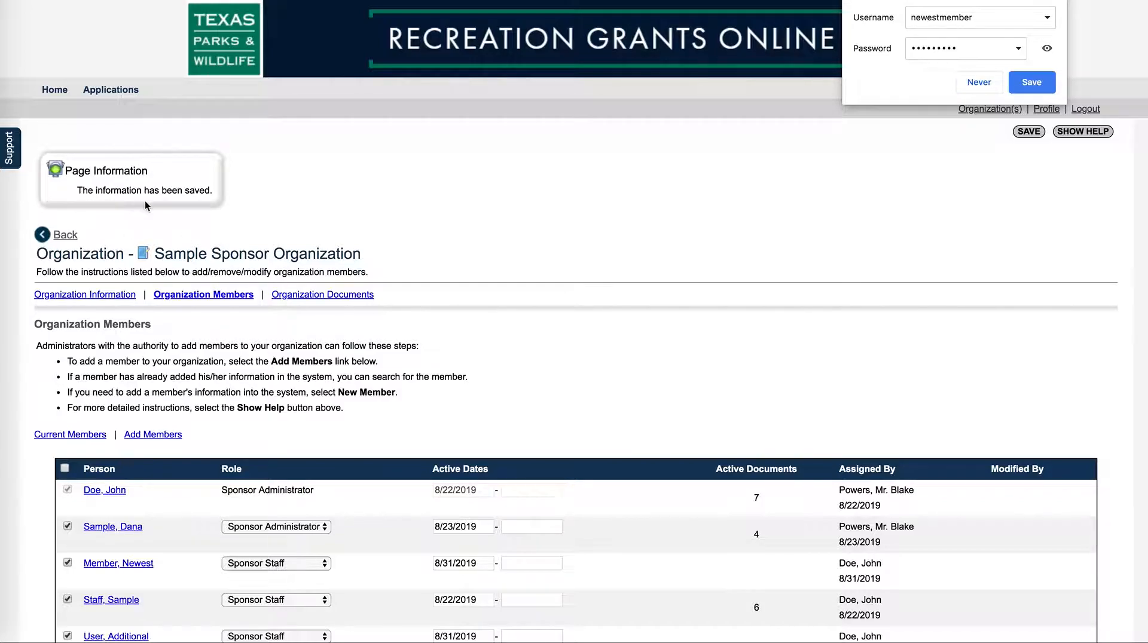
Decline the browser's password-save prompt and review the six listed members
click(979, 82)
scroll(682, 191, down, 5)
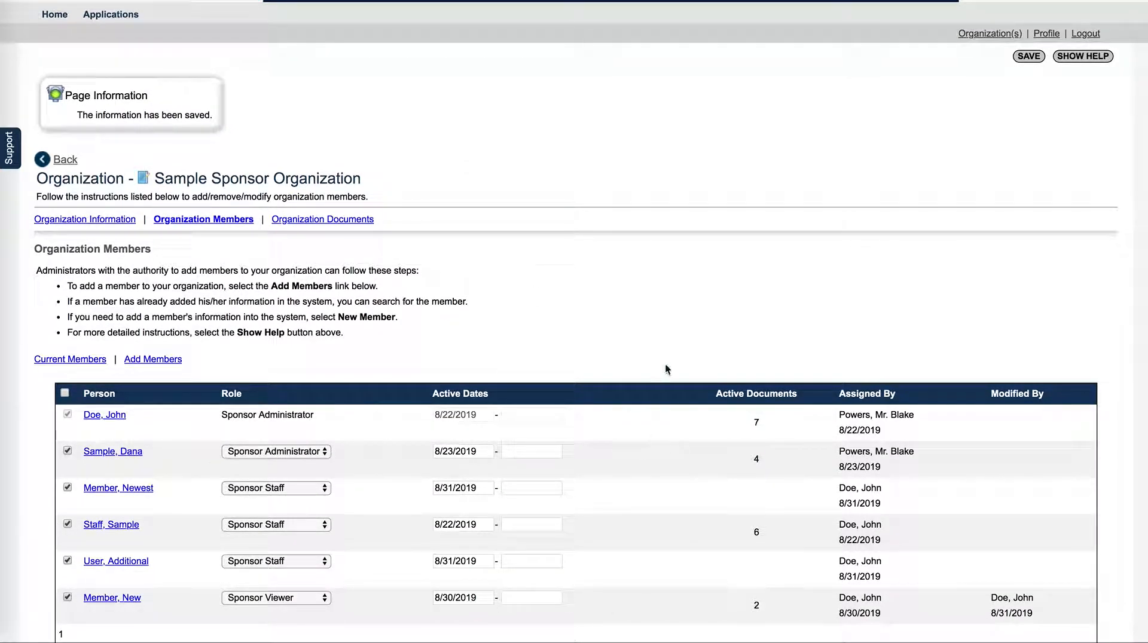
scroll(666, 365, up, 2)
scroll(378, 395, down, 2)
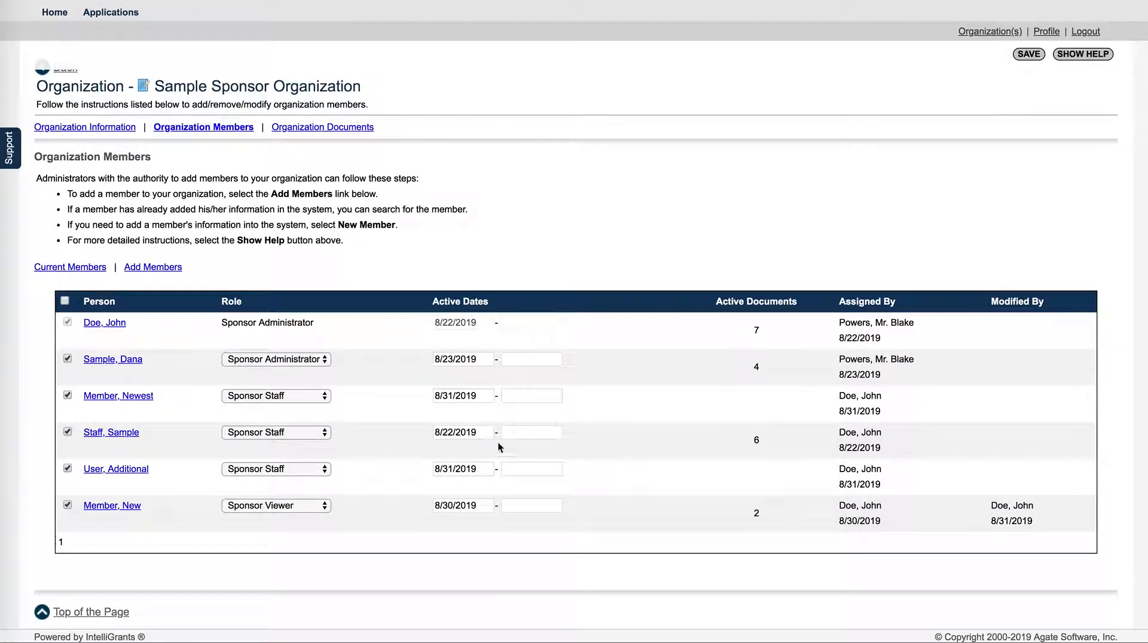
scroll(836, 231, up, 3)
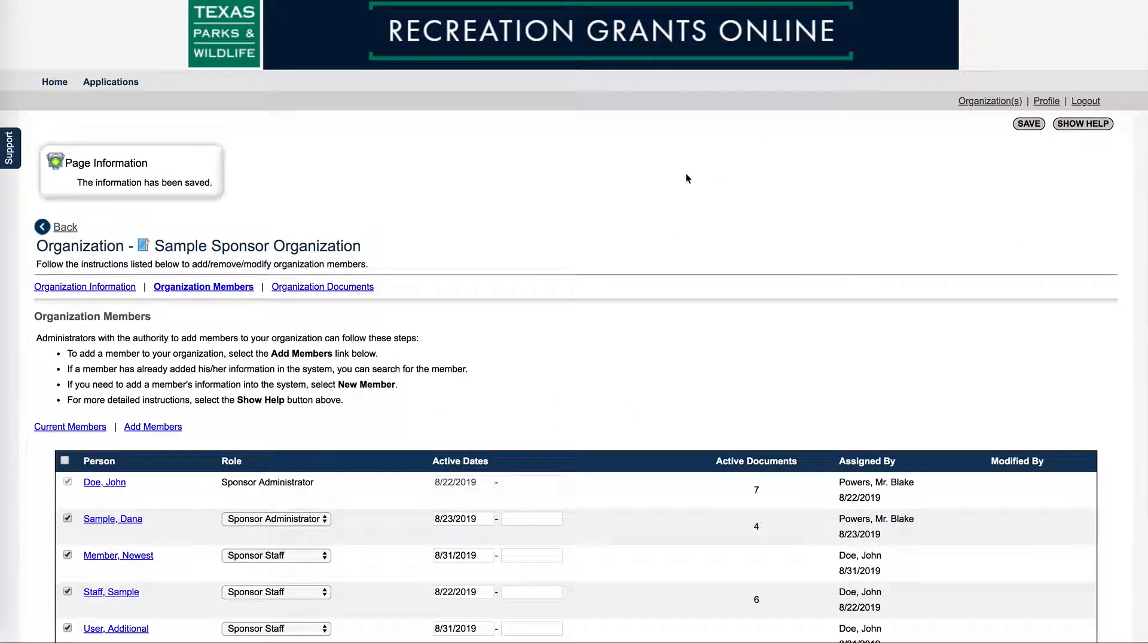
scroll(421, 323, down, 3)
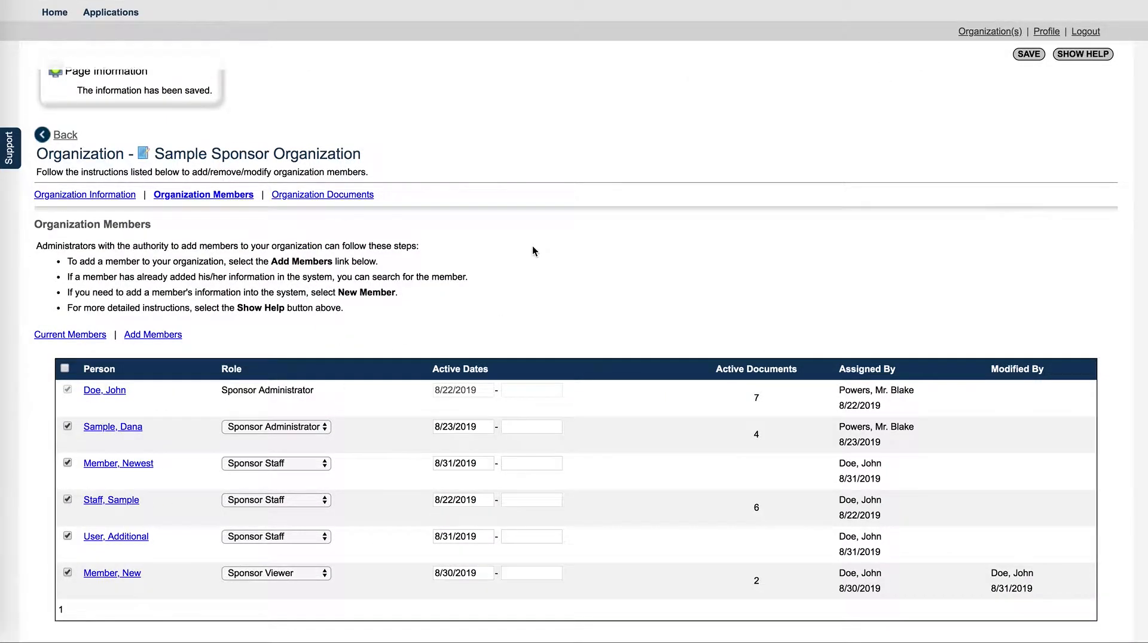
scroll(533, 249, down, 2)
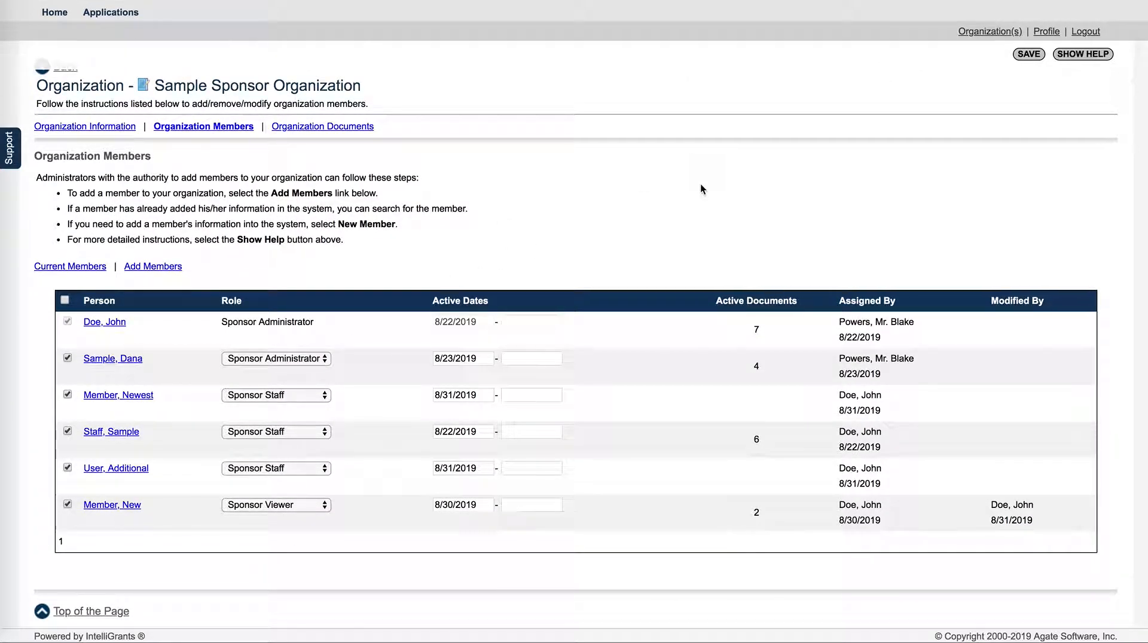
scroll(700, 185, up, 3)
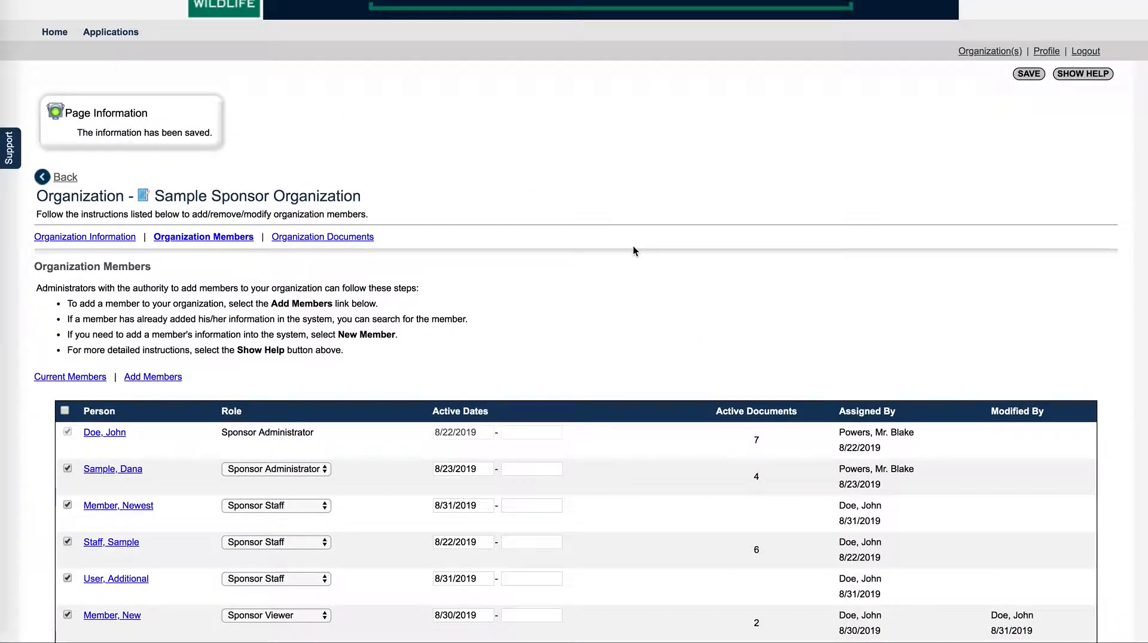
scroll(634, 246, down, 2)
scroll(552, 301, up, 3)
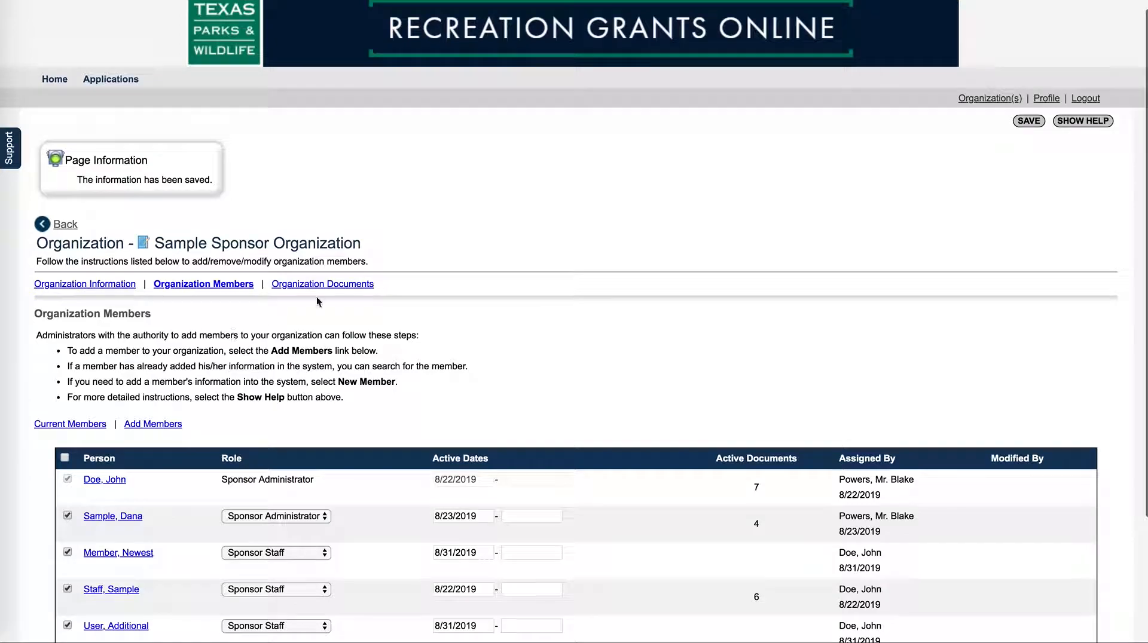
scroll(265, 339, down, 2)
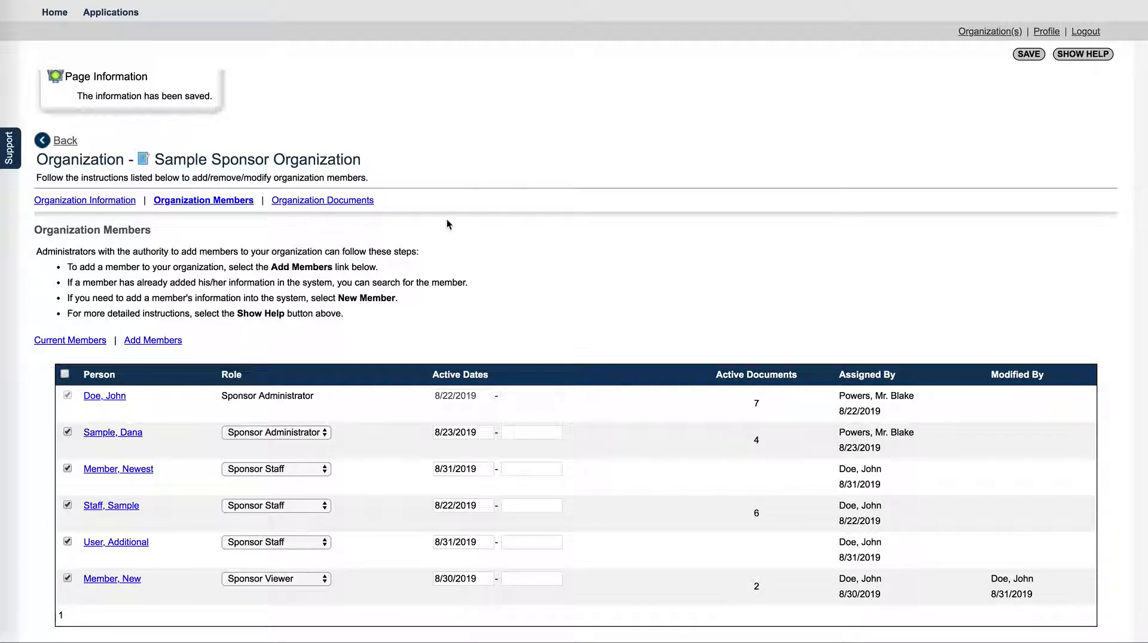
scroll(446, 219, up, 2)
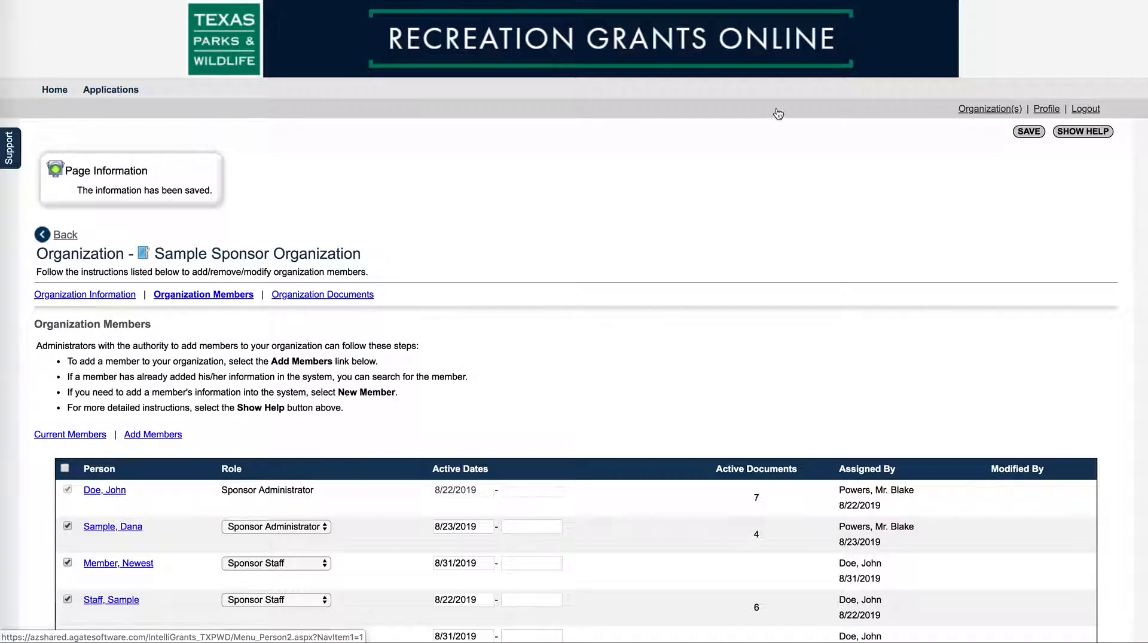
Log out, return to the login page and erase the autofilled username and password
click(1087, 110)
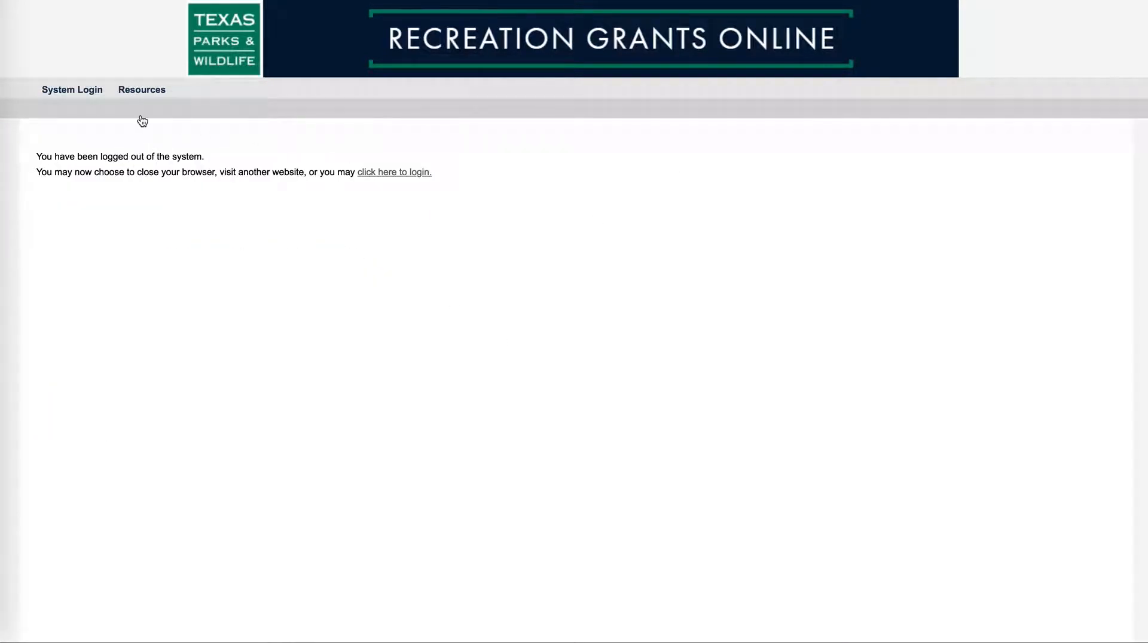
click(72, 91)
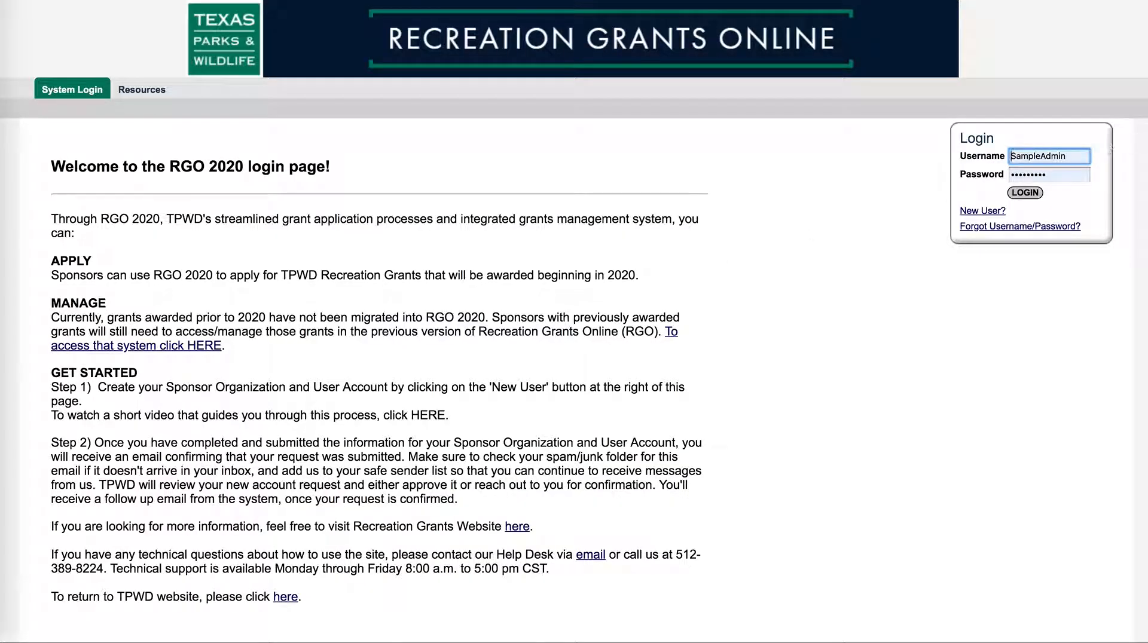
double_click(1011, 156)
key(BackSpace)
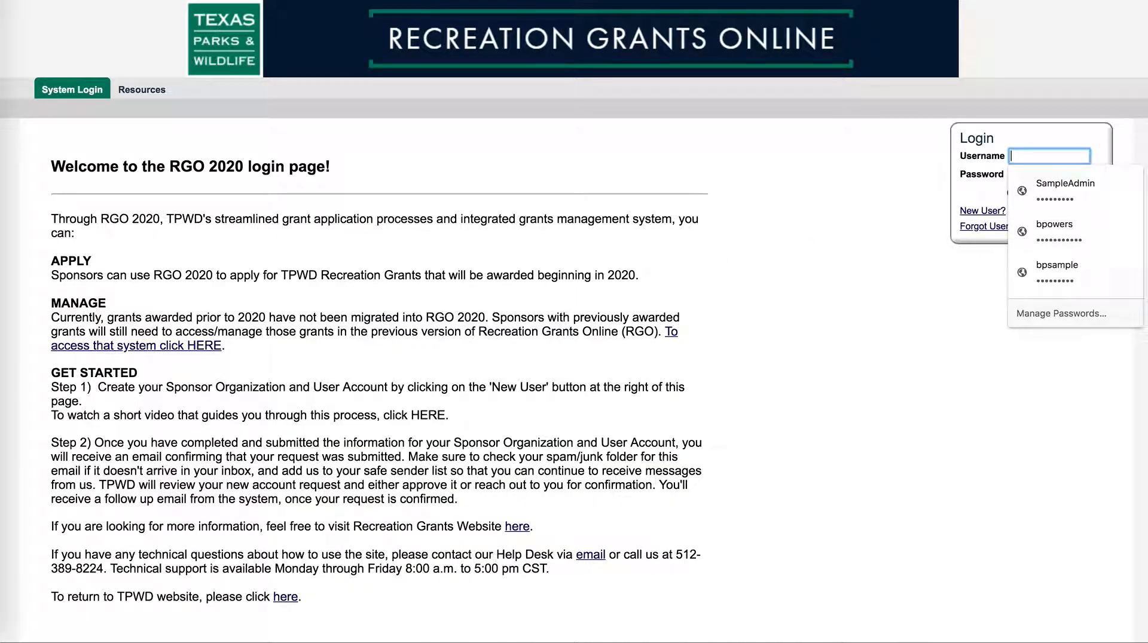
click(844, 221)
click(1051, 174)
double_click(1051, 174)
key(BackSpace)
click(787, 240)
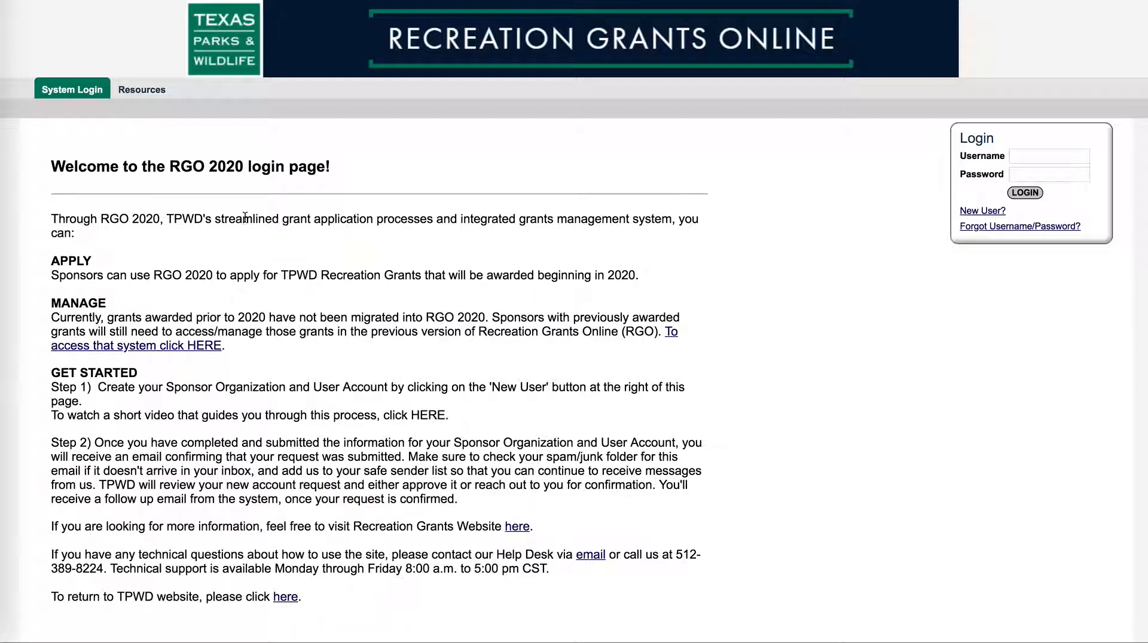
Open New User registration and enter the first and last name, title 'staff' and e-mail address
click(975, 213)
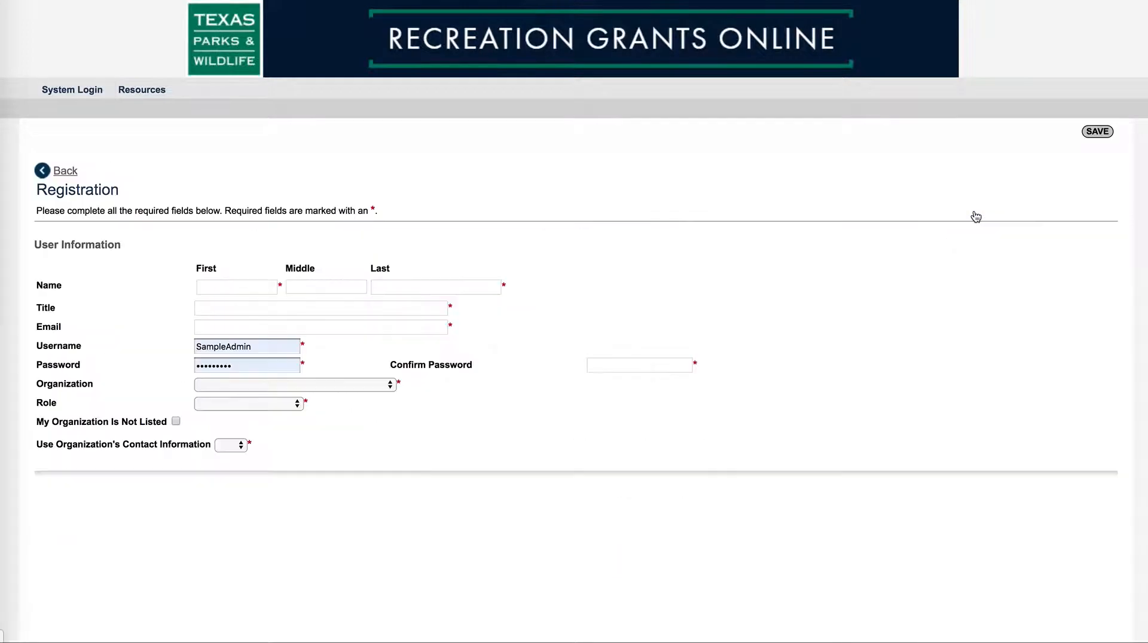
click(234, 287)
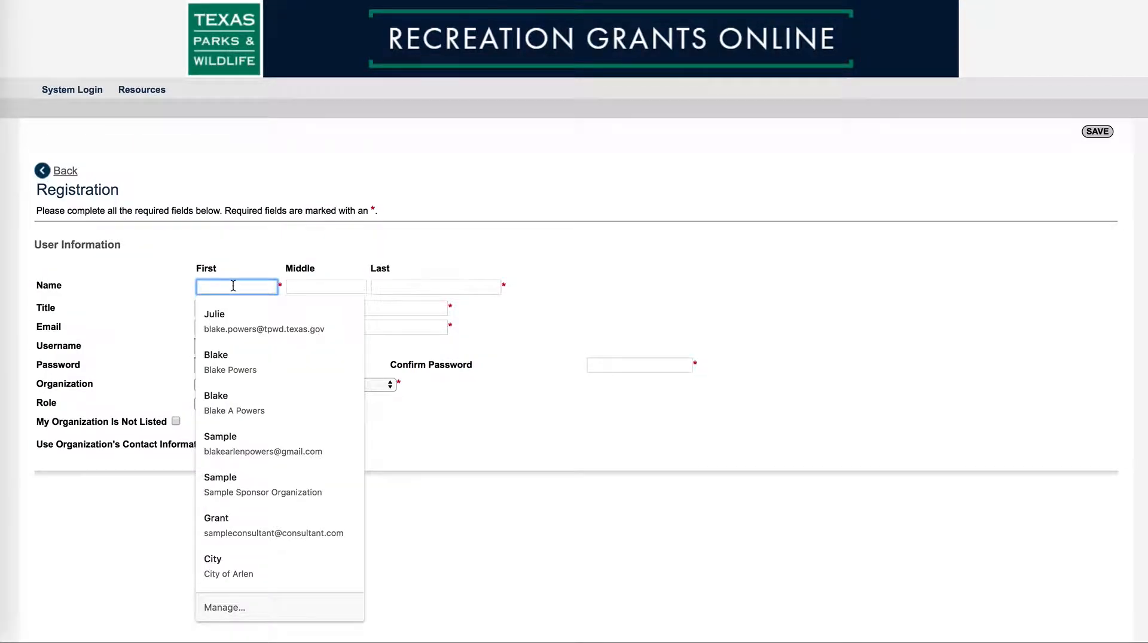
text(Additional)
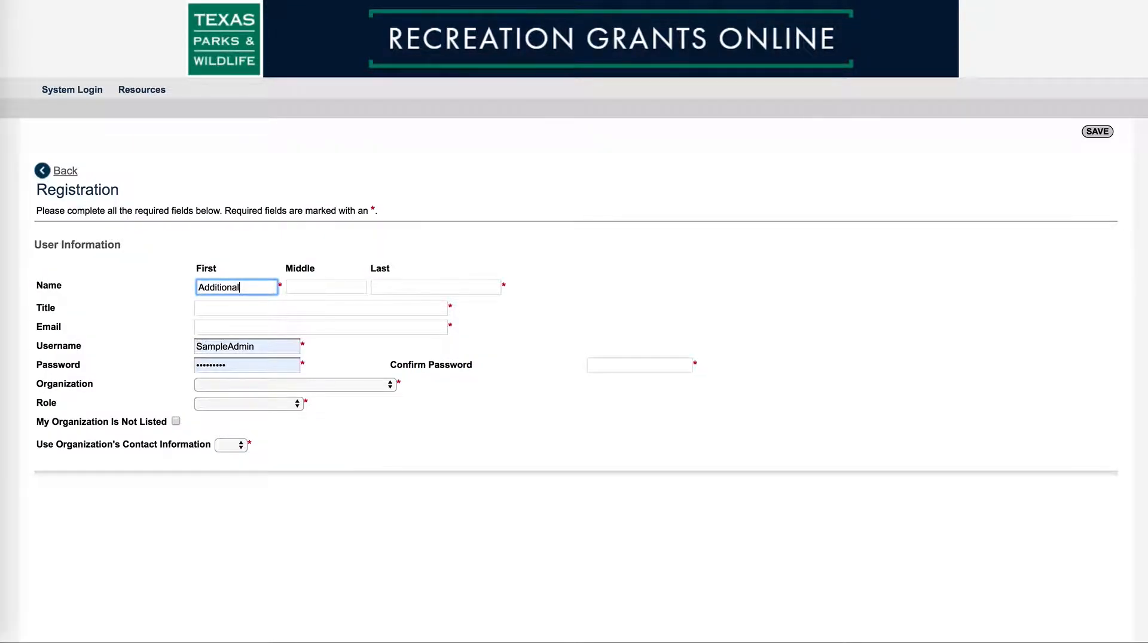
click(430, 287)
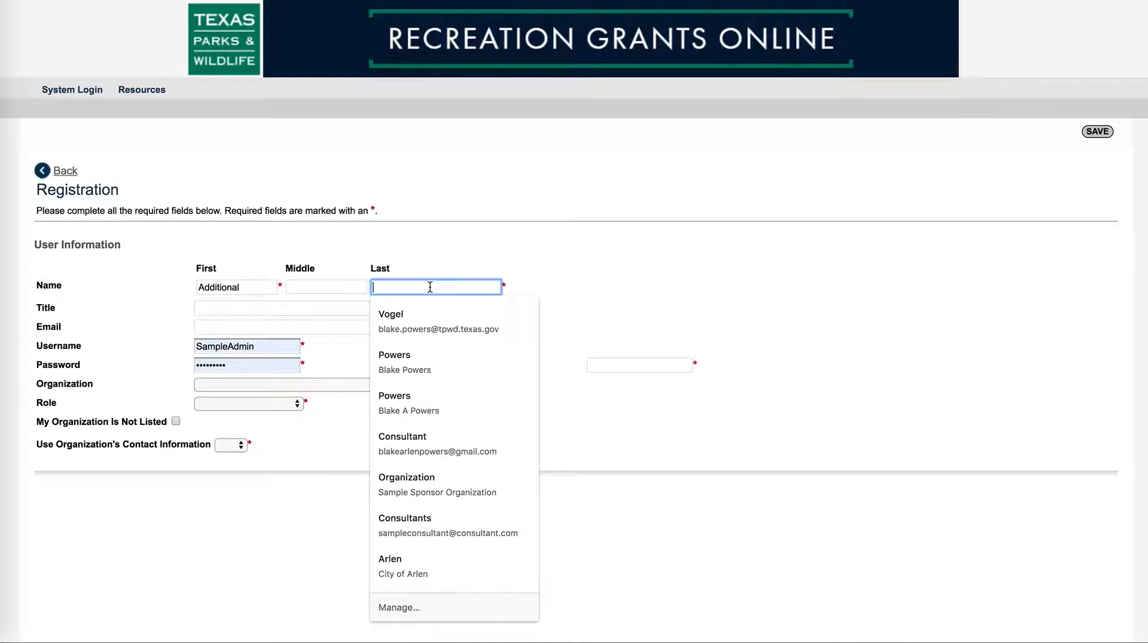
text(Staff)
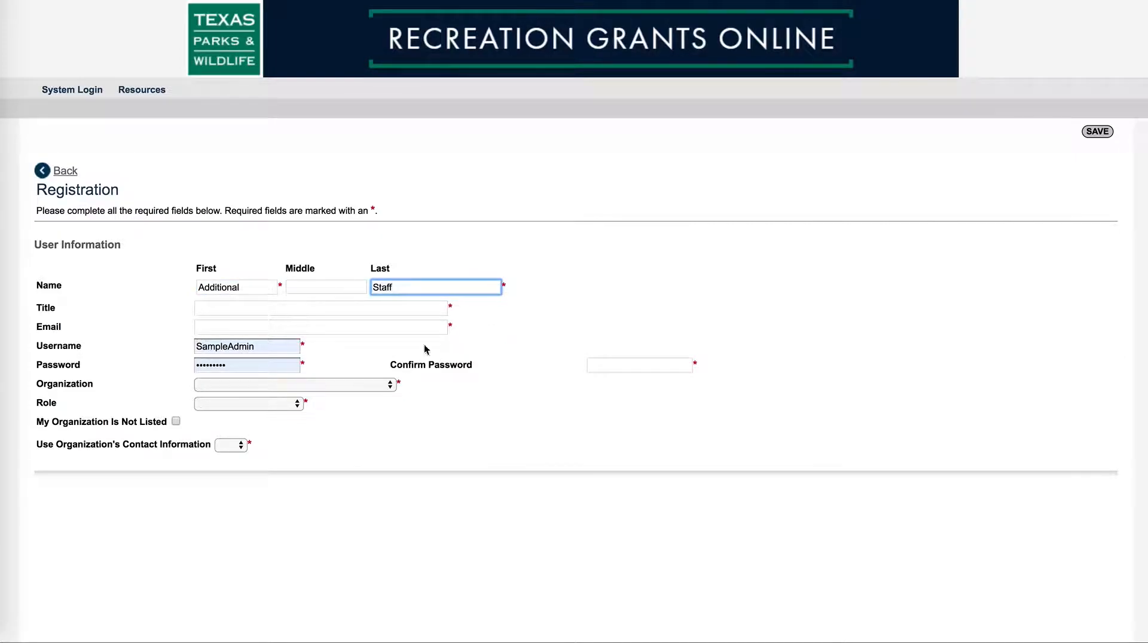
click(244, 310)
text(staff)
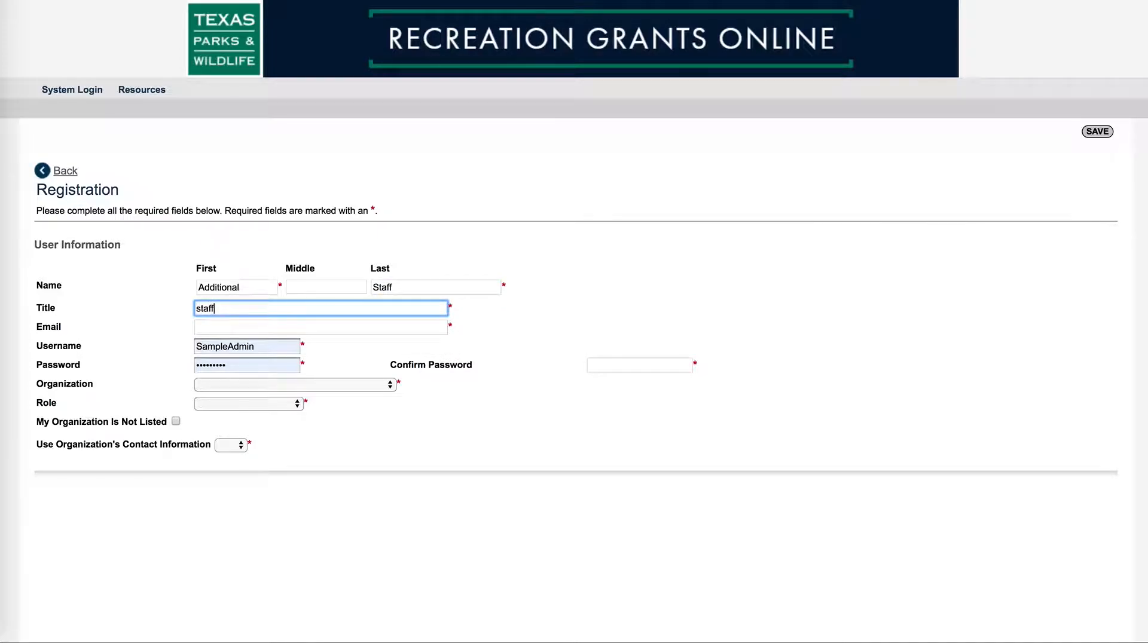
click(230, 328)
text(ad)
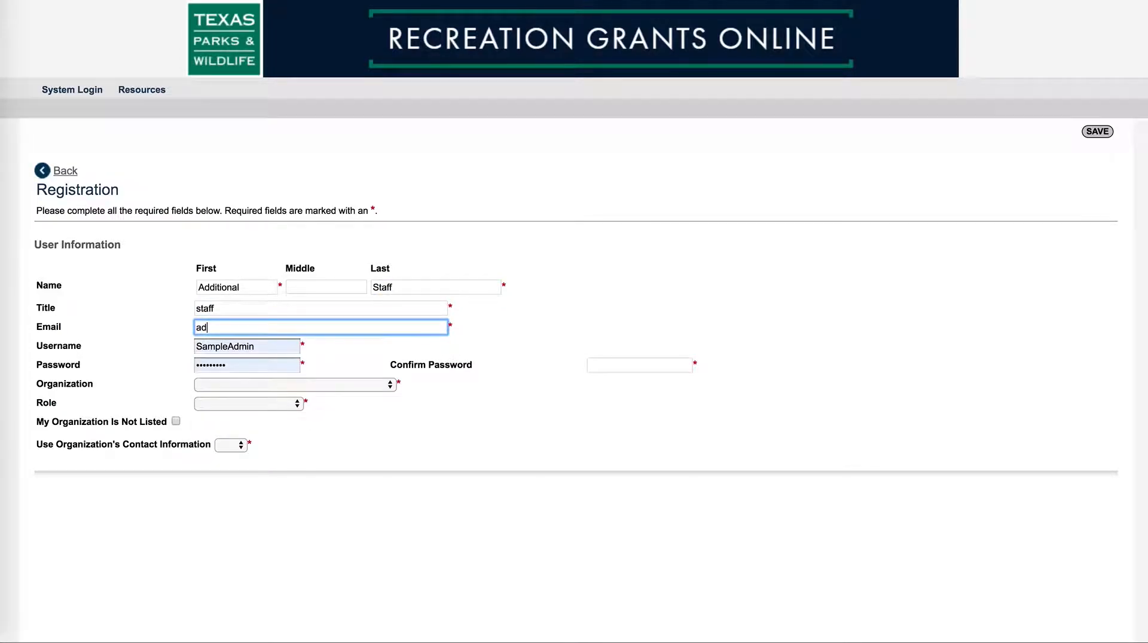
text(ditionalstaff@test.com)
Replace the prefilled username and password, then type the password confirmation
drag(261, 345, 195, 342)
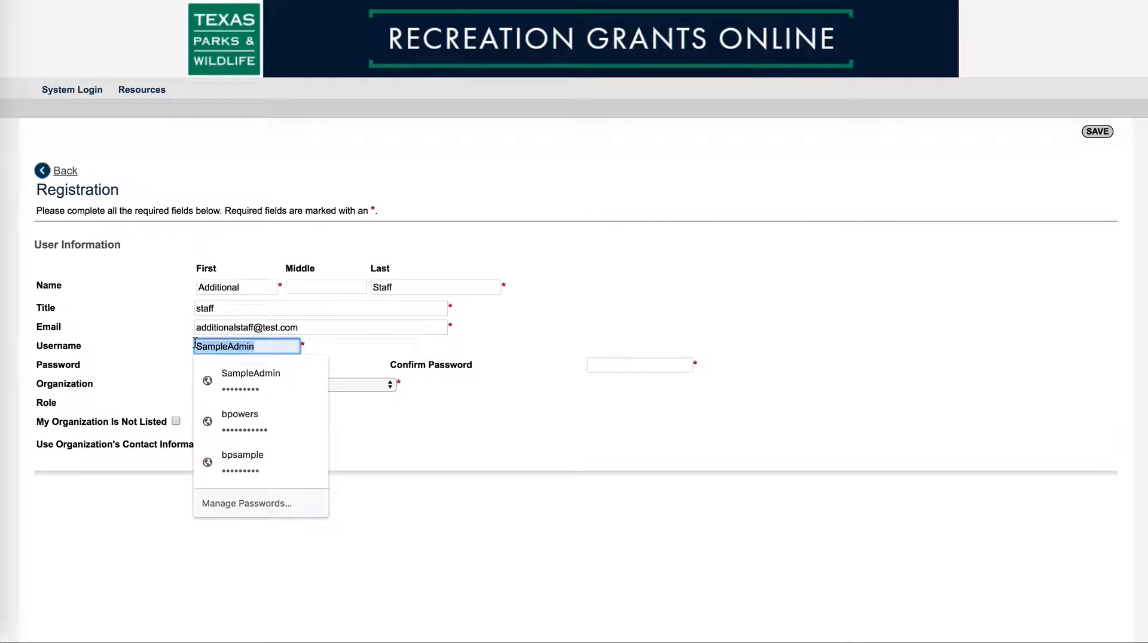
text(additional)
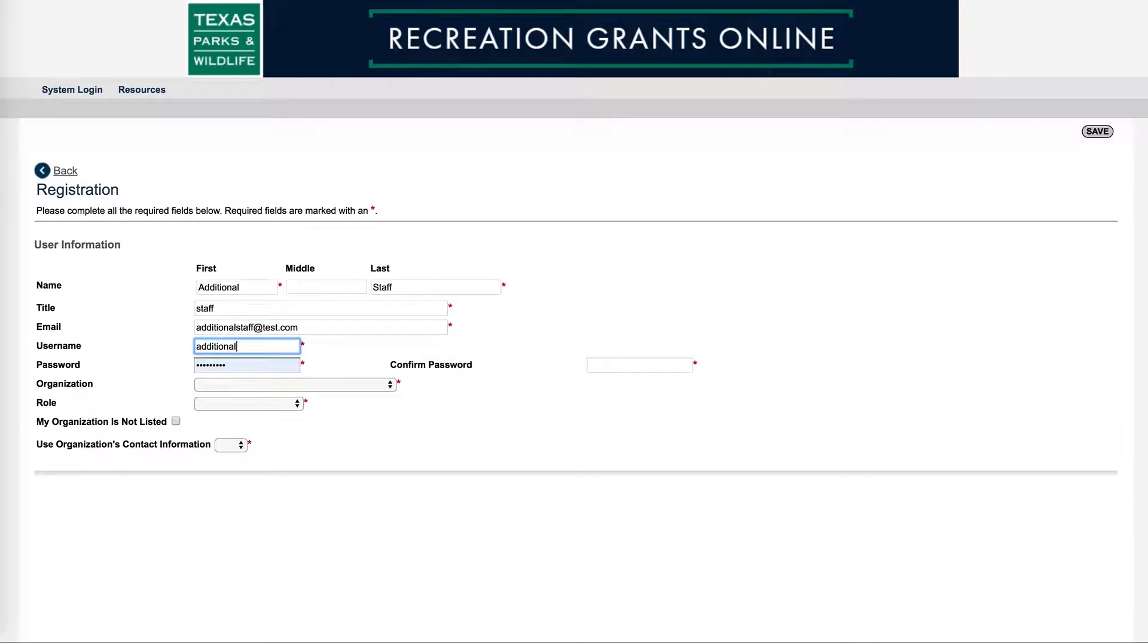
text(staff)
click(235, 364)
drag(235, 365, 199, 366)
text(*****)
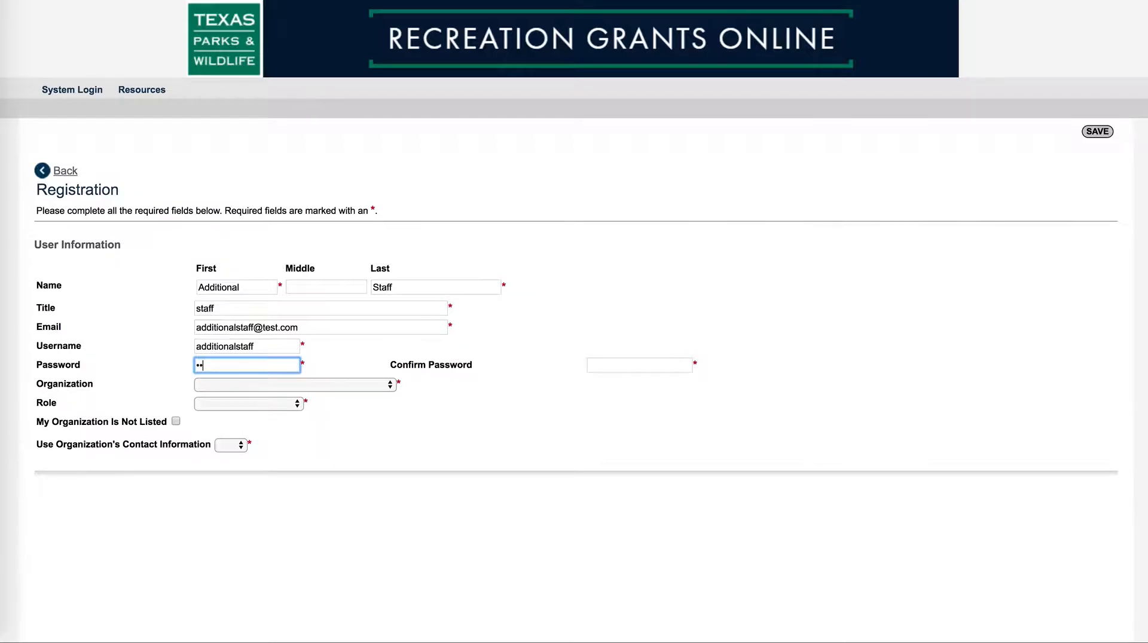
text(****)
click(619, 366)
text(*******)
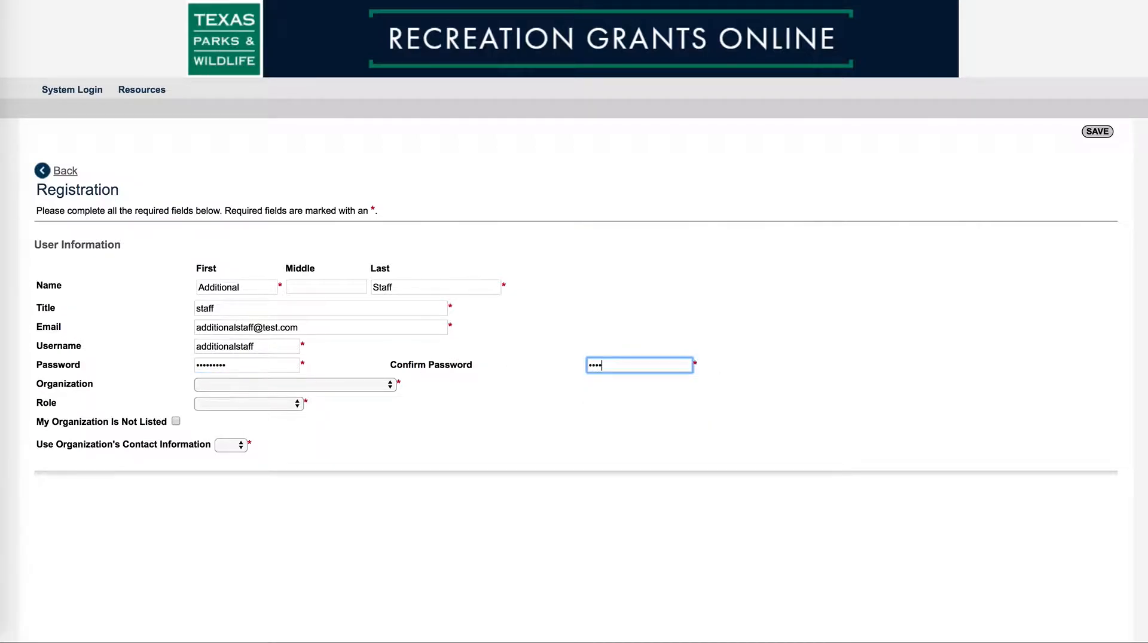
text(**)
Select City of Arlen as the organization and Sponsor Staff as the user role
click(392, 385)
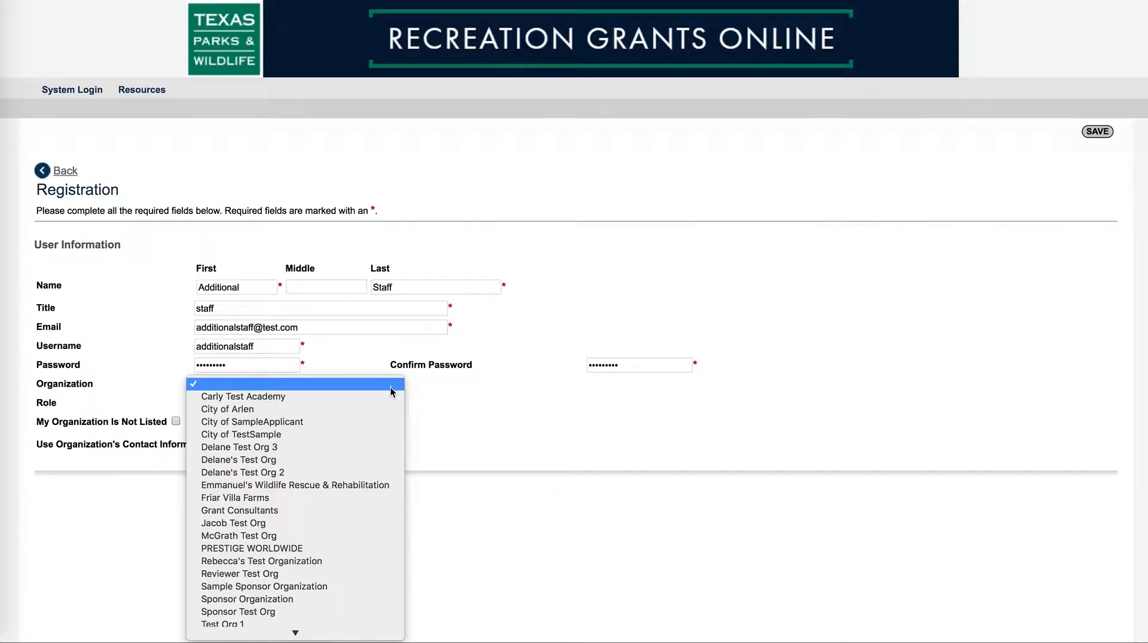
click(356, 411)
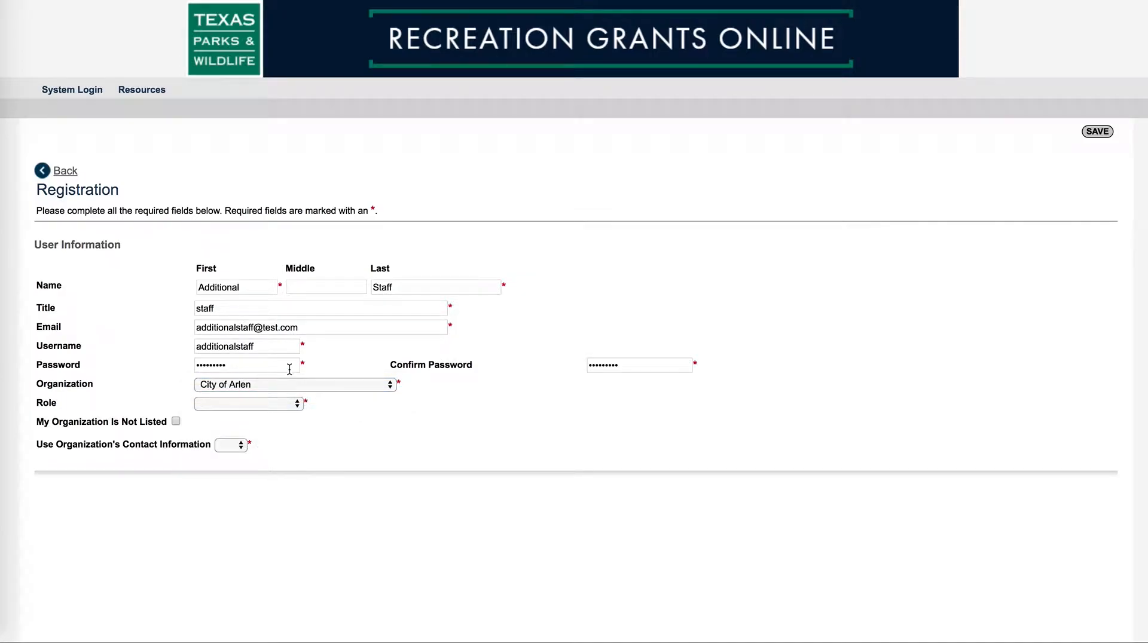
click(299, 405)
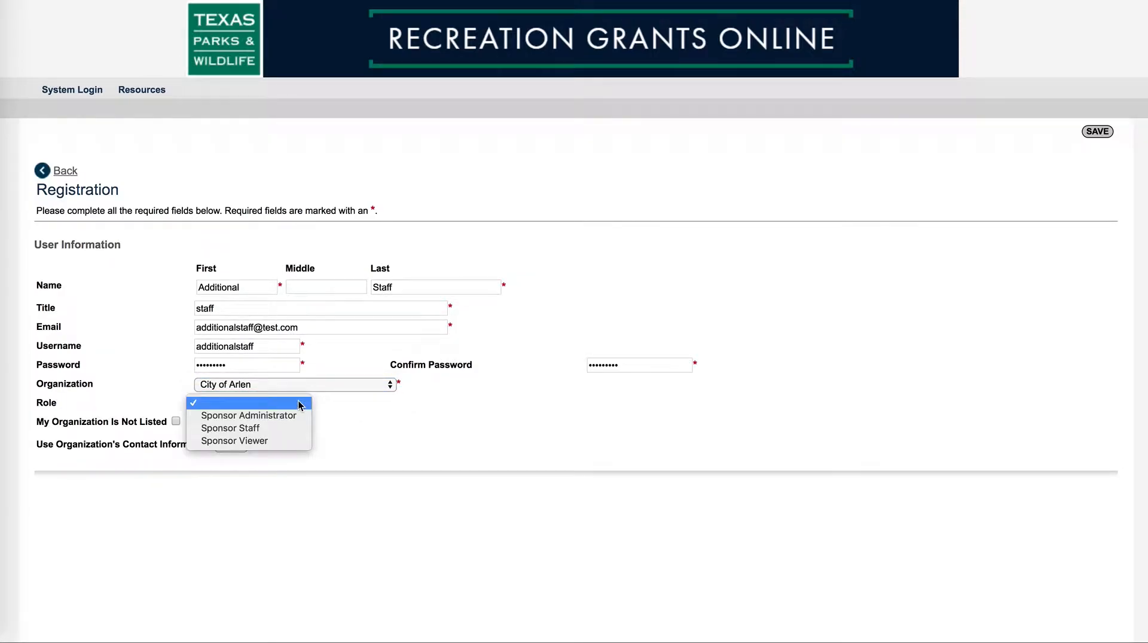
click(274, 429)
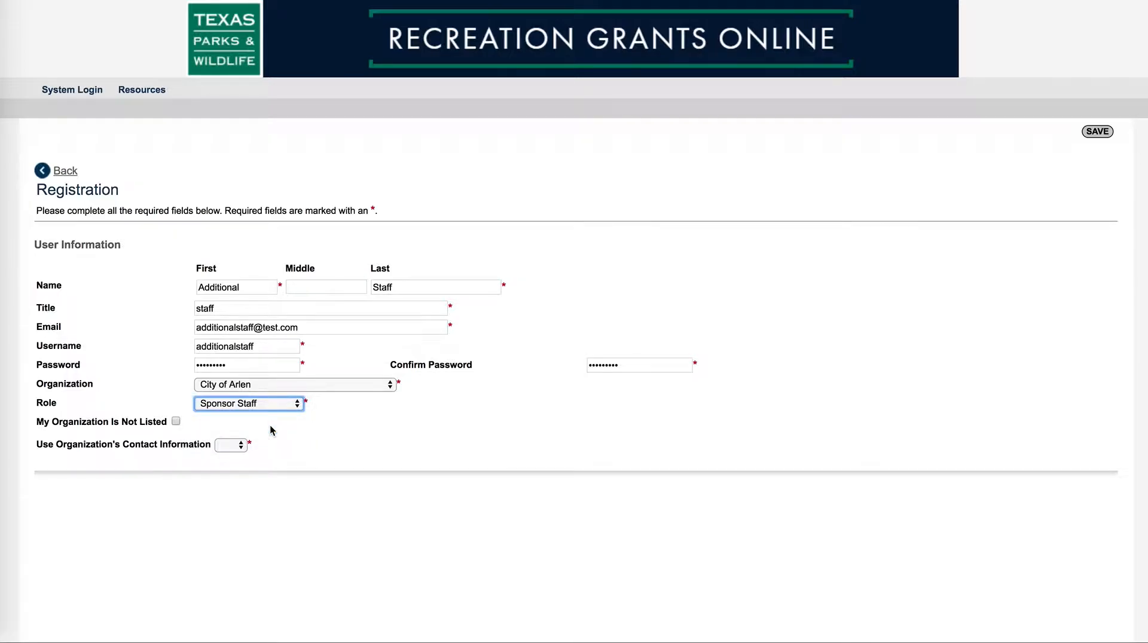
Set 'Use Organization's Contact Information' to Yes
click(240, 447)
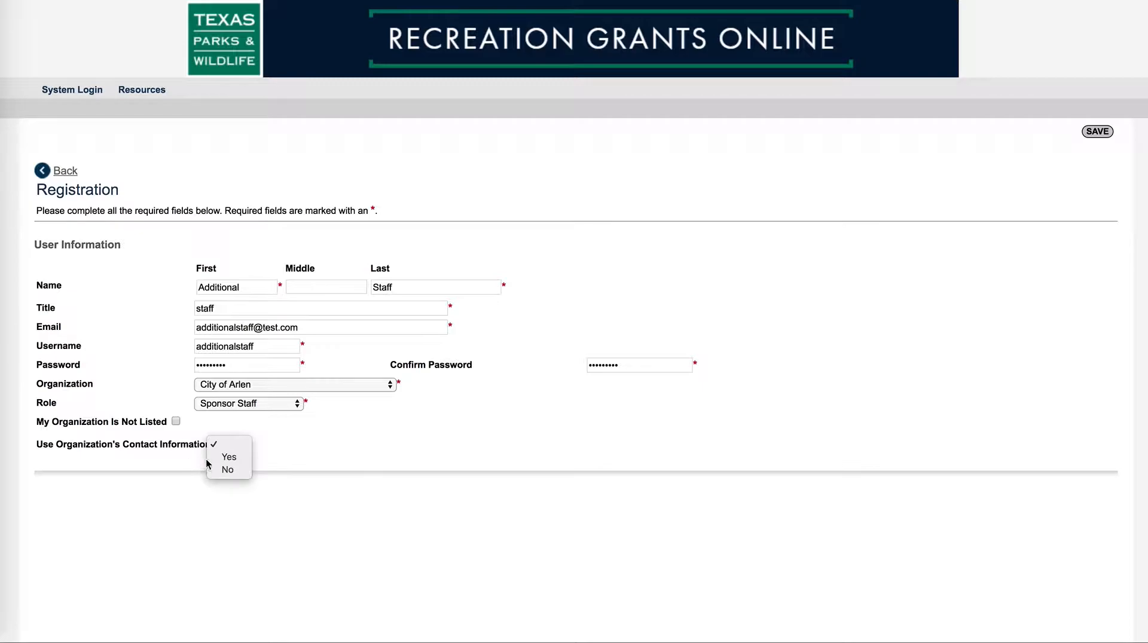
click(220, 457)
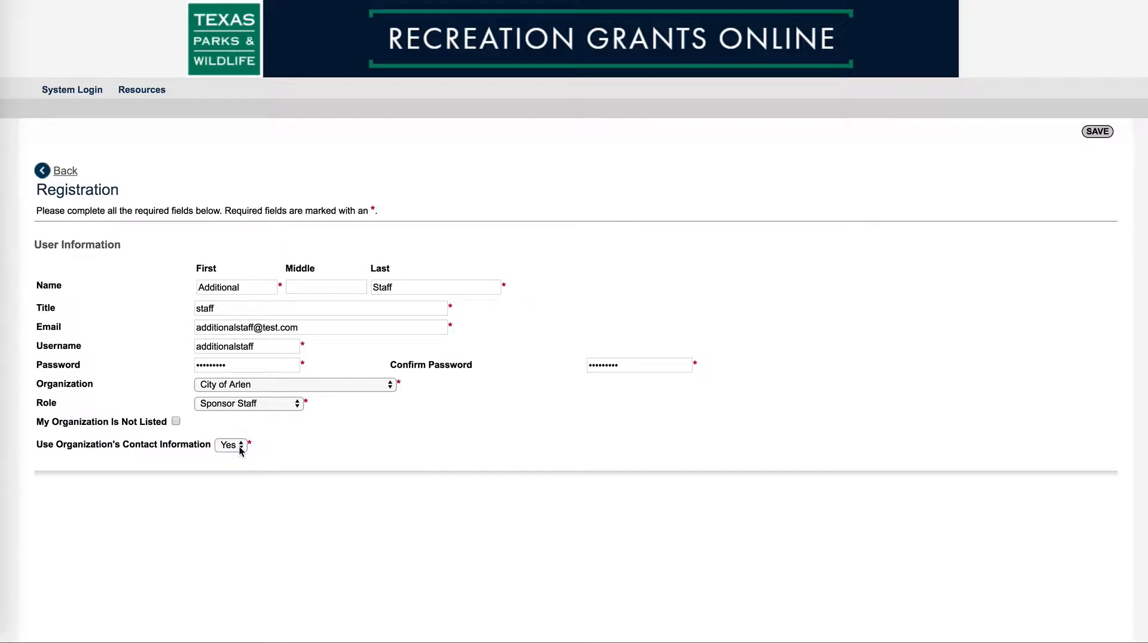
click(229, 458)
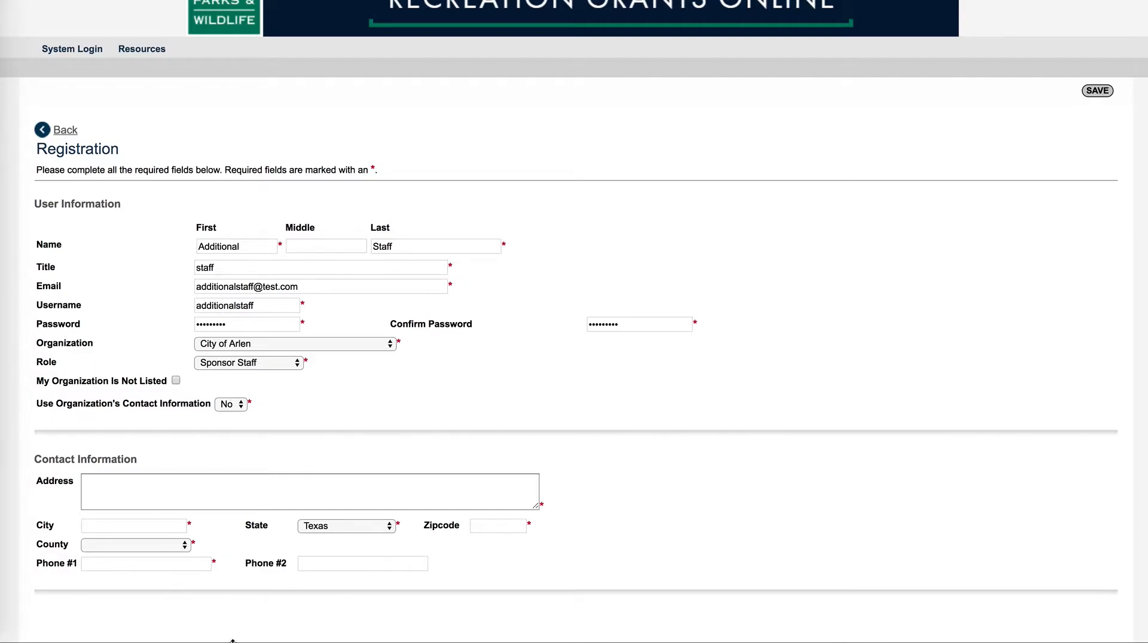
click(231, 405)
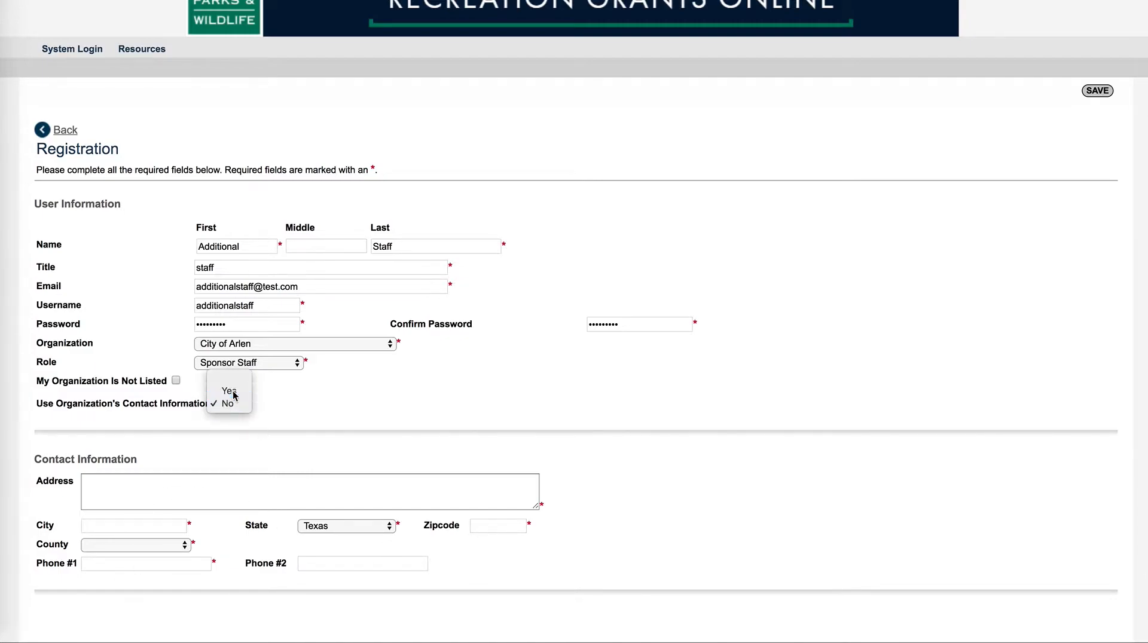
click(232, 389)
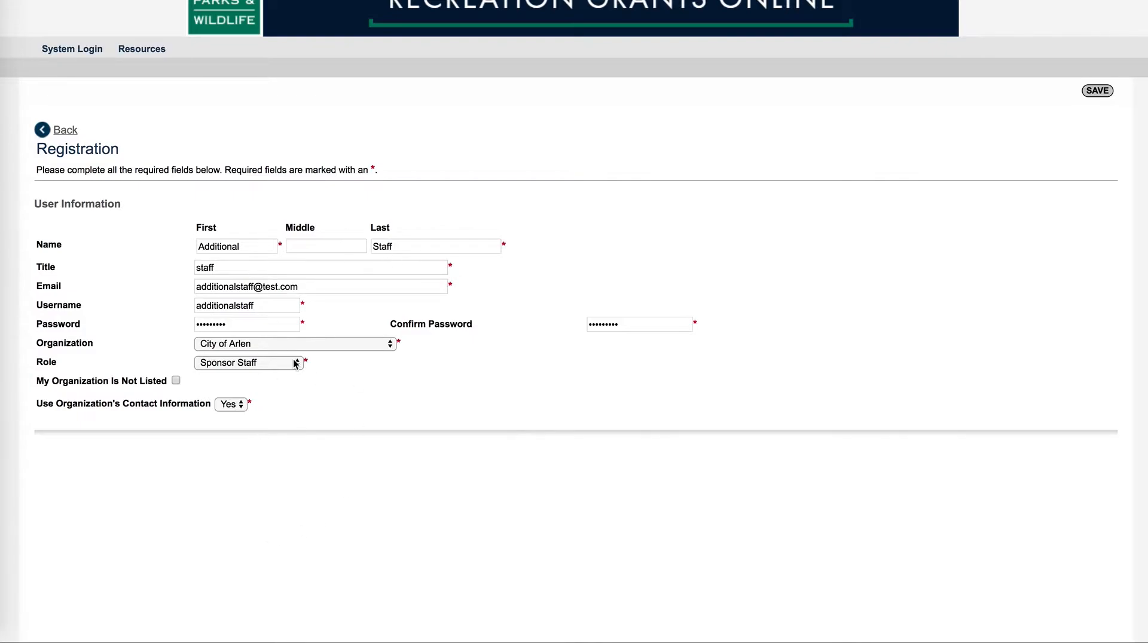
scroll(297, 366, up, 2)
Save the Registration form, submitting the new user for approval by e-mail
click(1098, 132)
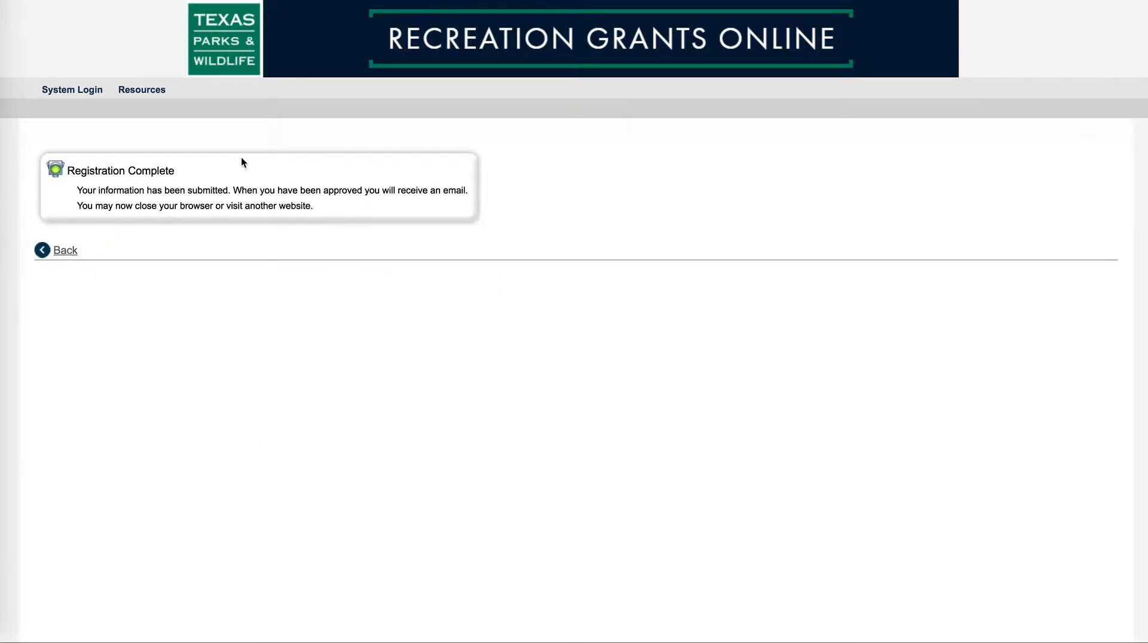